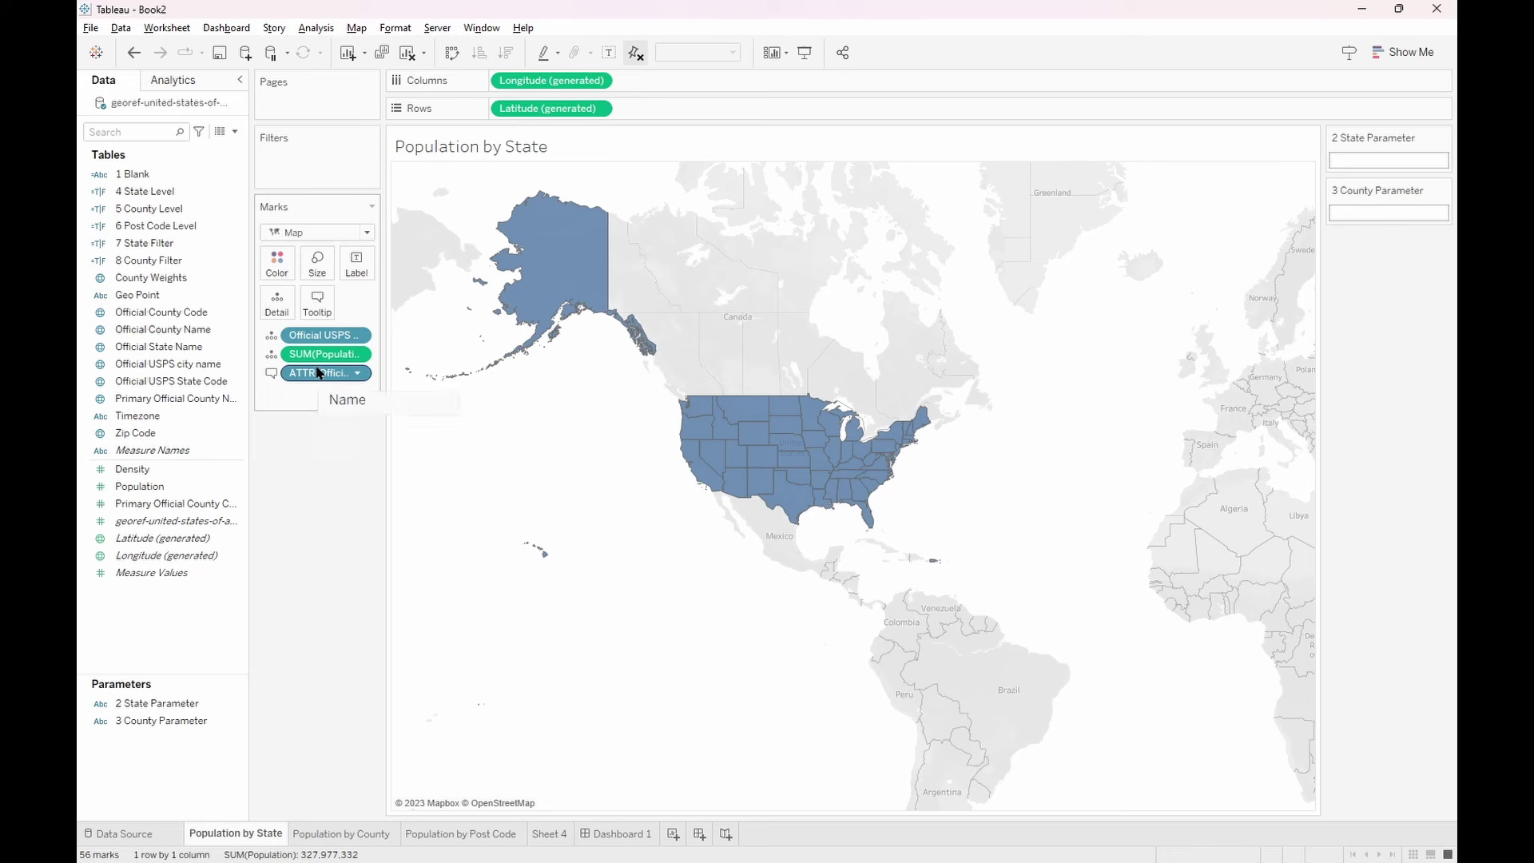
# Look over the Population by County and Population by Post Code maps, and inspect the formula of the 1 Blank field
pyautogui.click(340, 831)
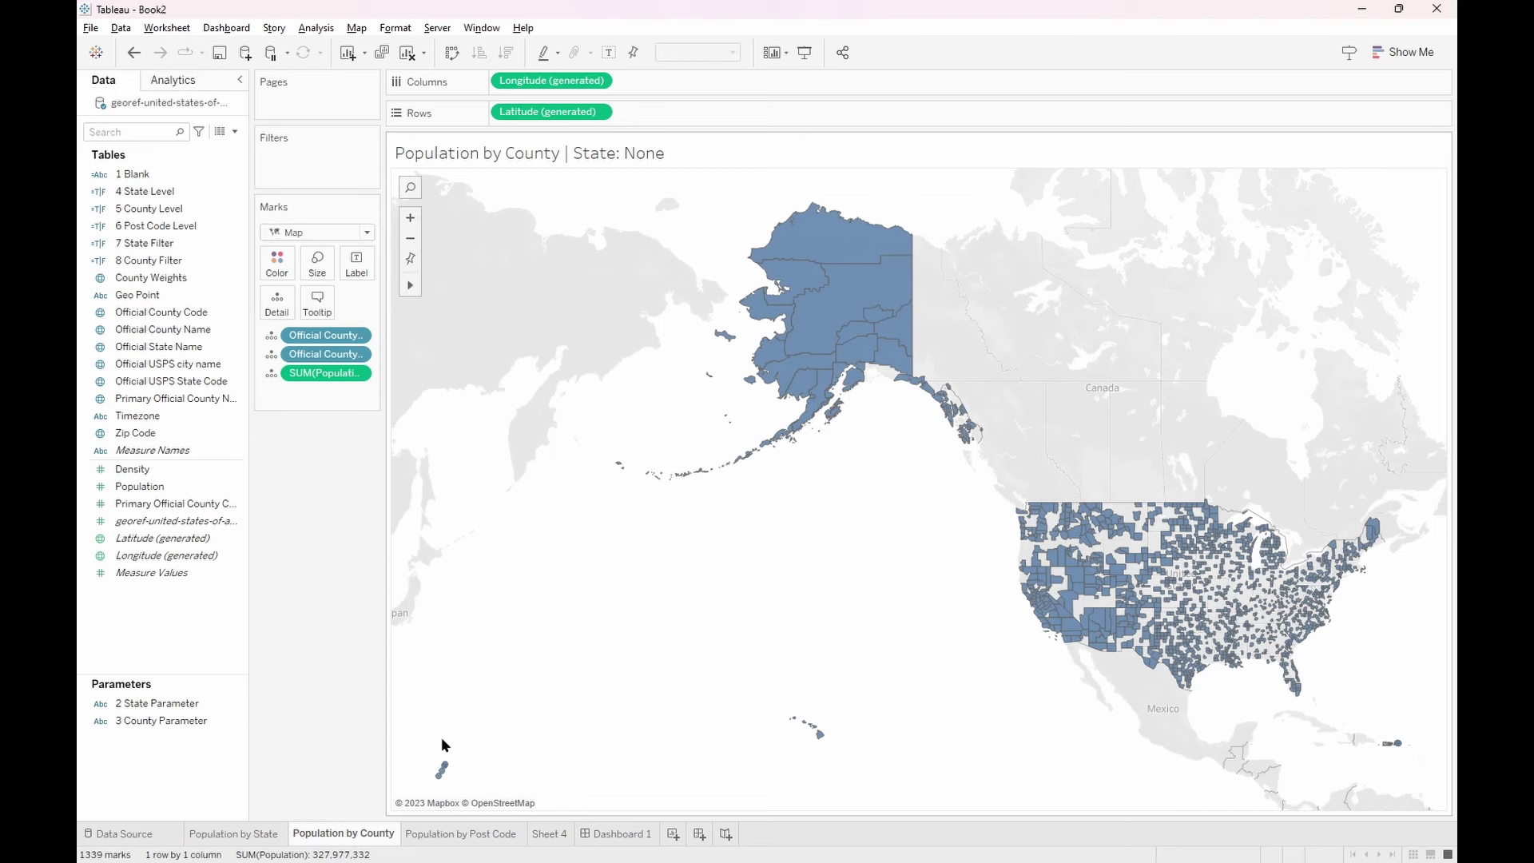
pyautogui.click(451, 835)
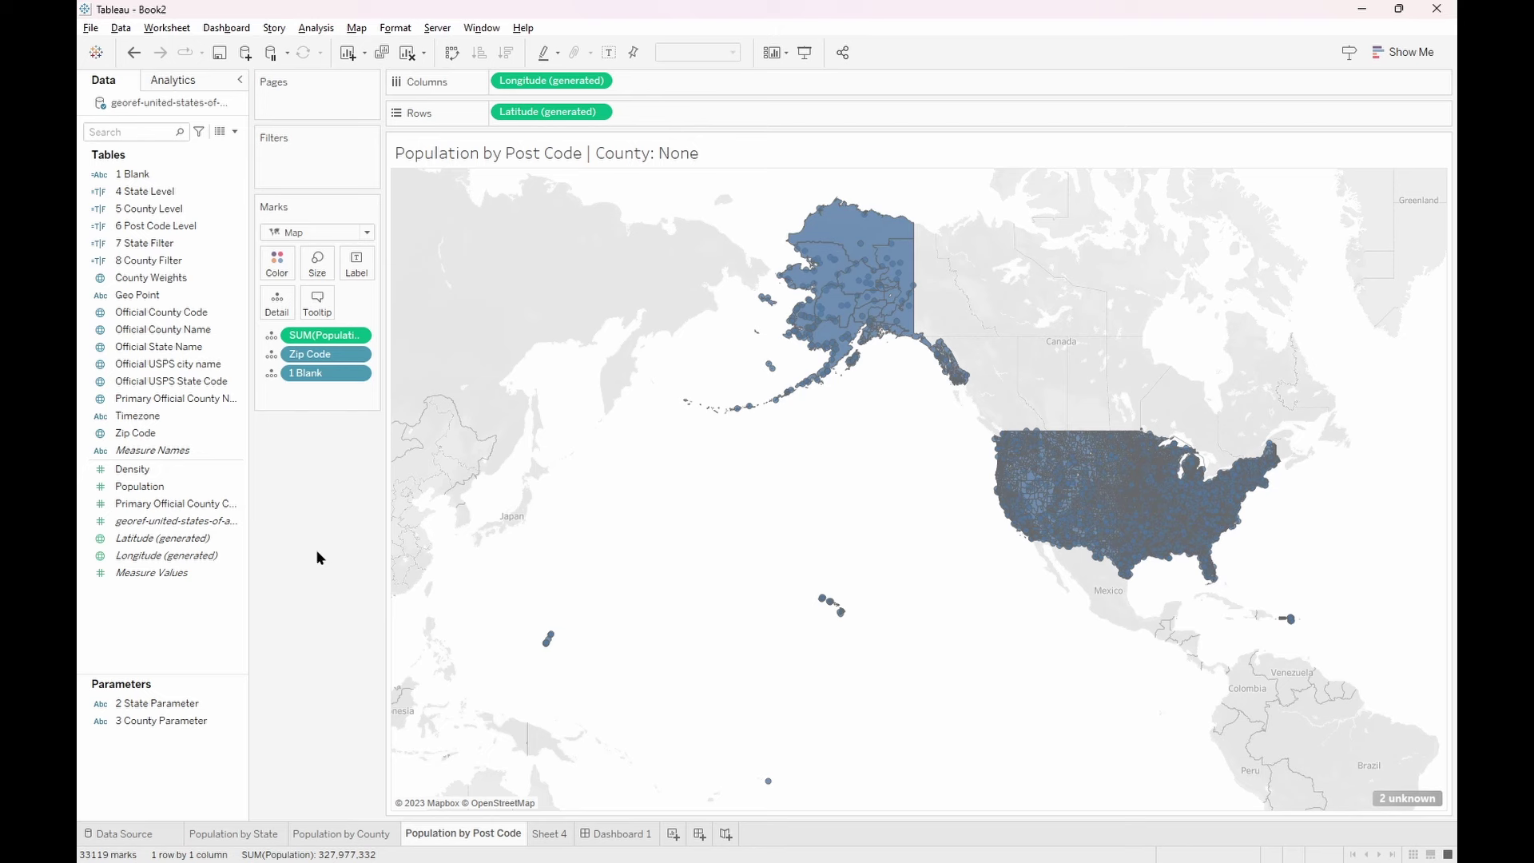
pyautogui.click(128, 174)
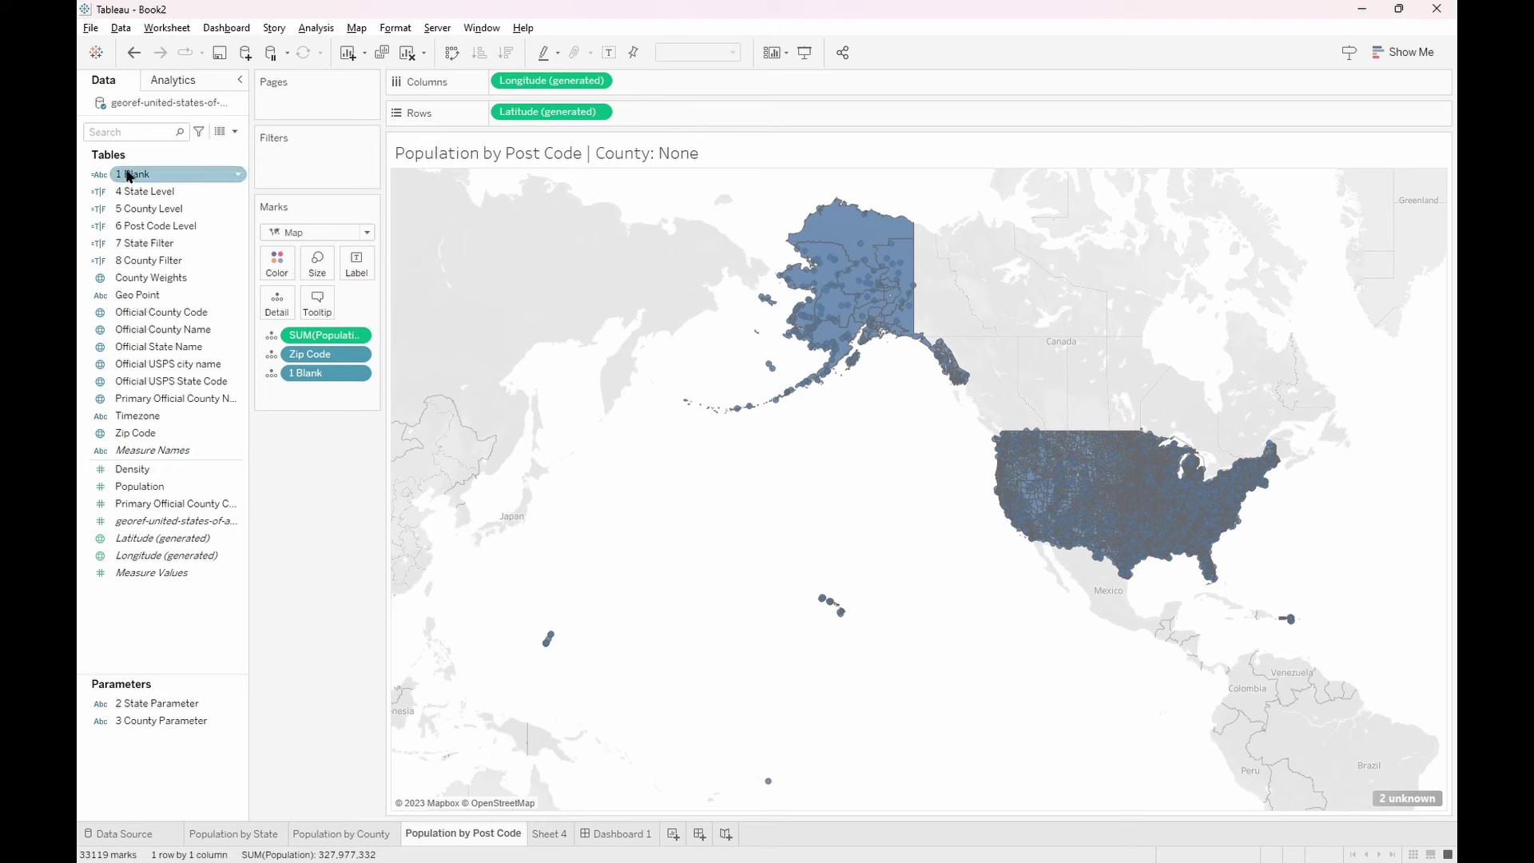
pyautogui.rightClick(127, 174)
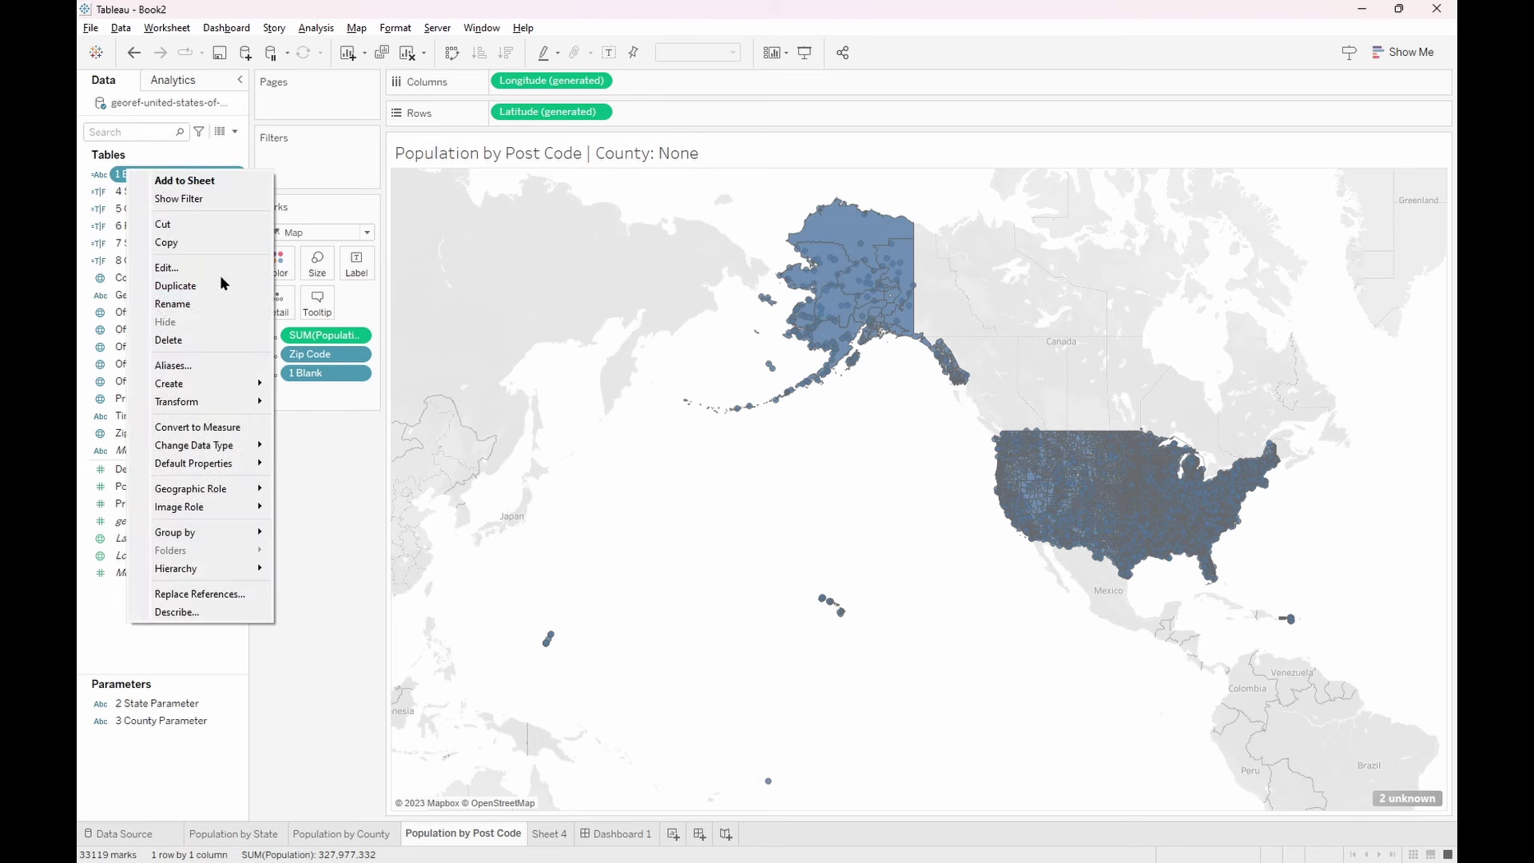
pyautogui.click(111, 174)
pyautogui.click(160, 265)
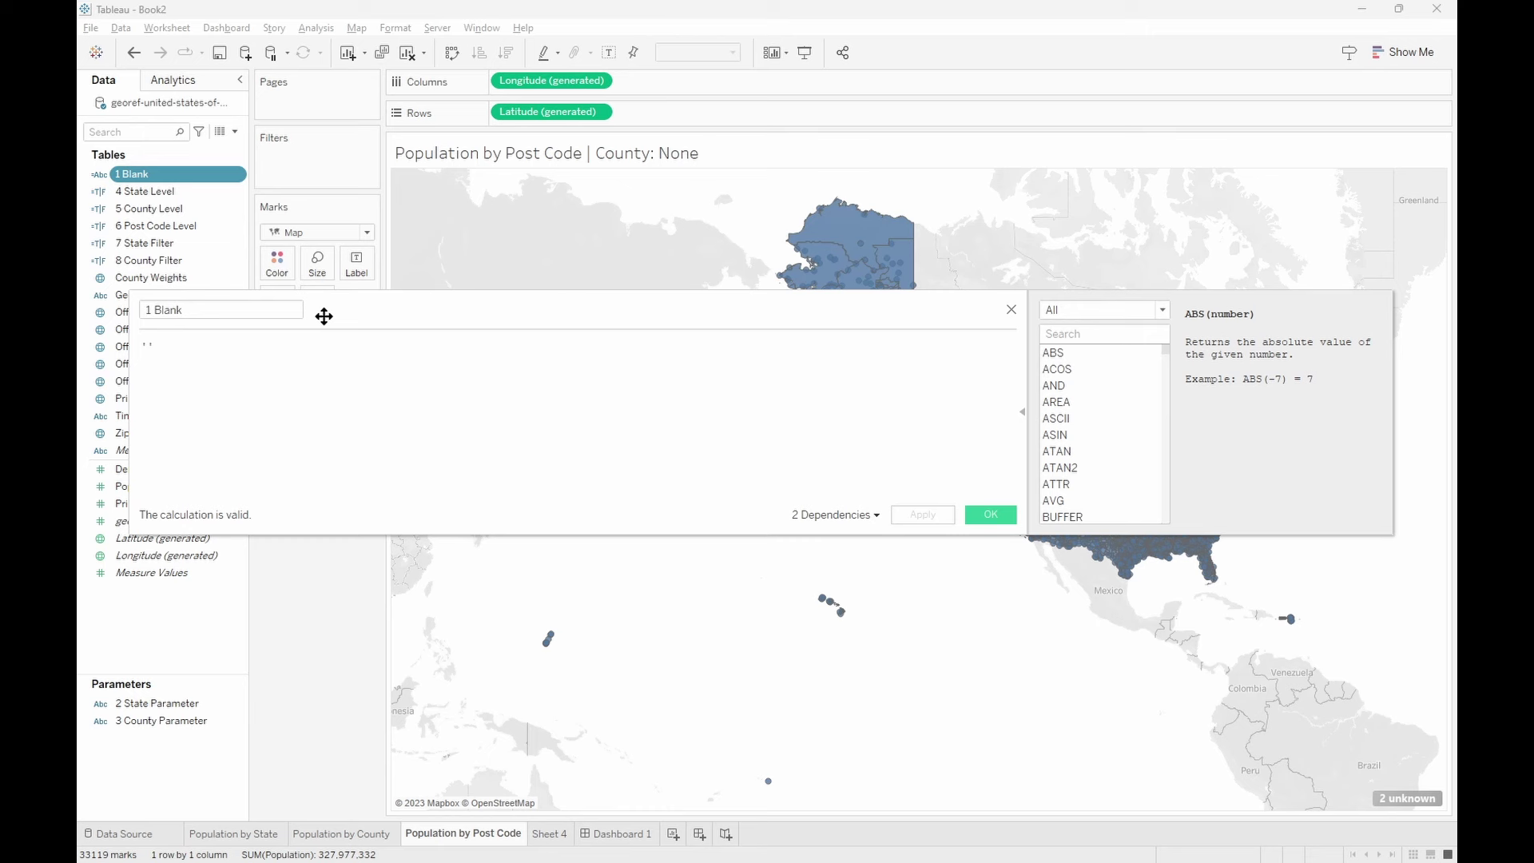
pyautogui.click(1010, 310)
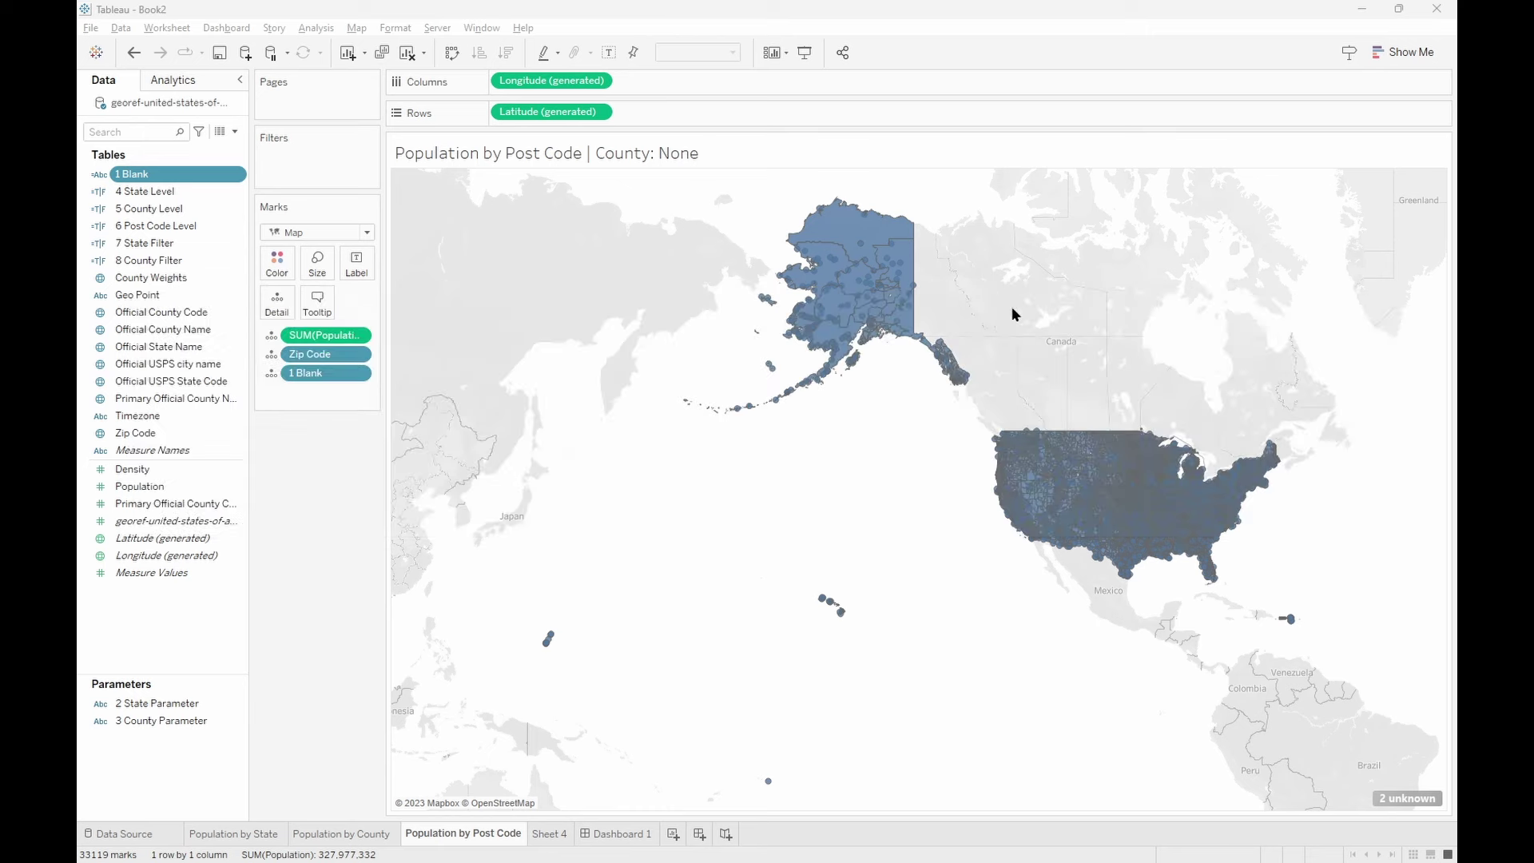
# Inspect the settings of 2 State Parameter and 3 County Parameter, leaving both unchanged
pyautogui.rightClick(160, 703)
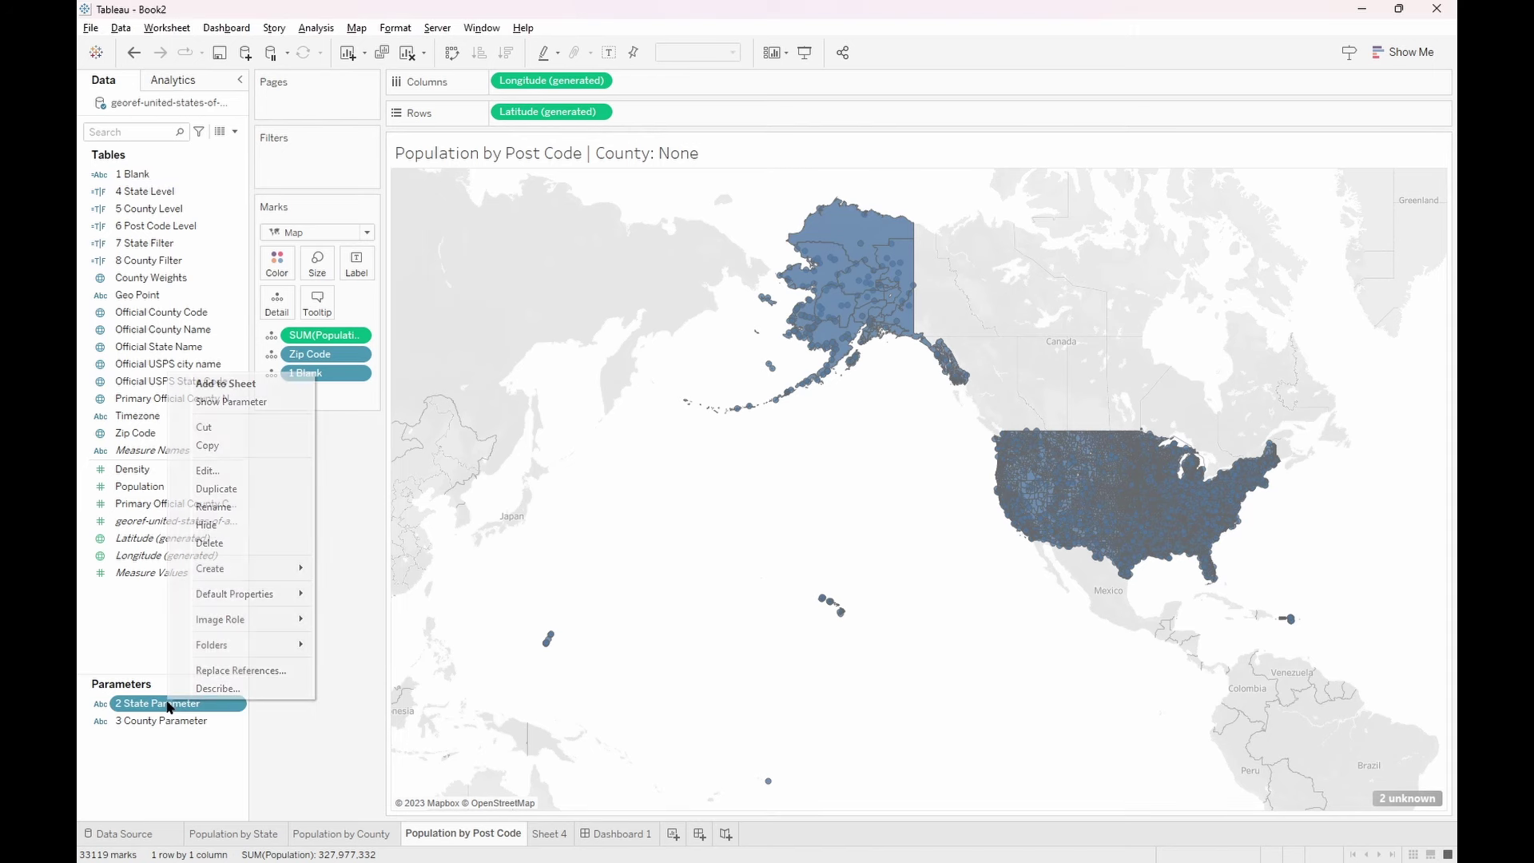
pyautogui.click(252, 472)
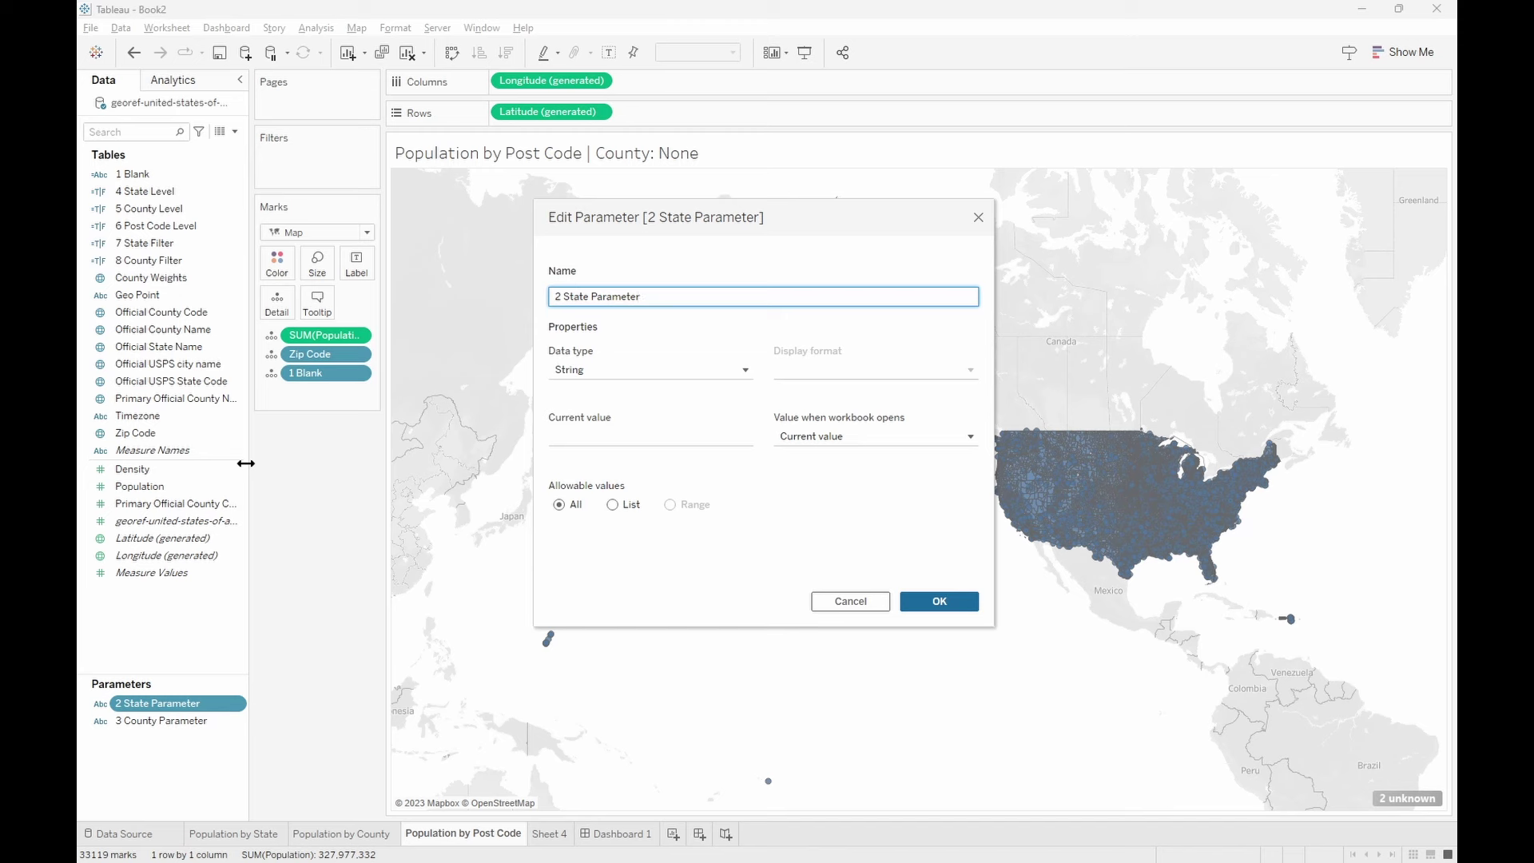
pyautogui.click(978, 217)
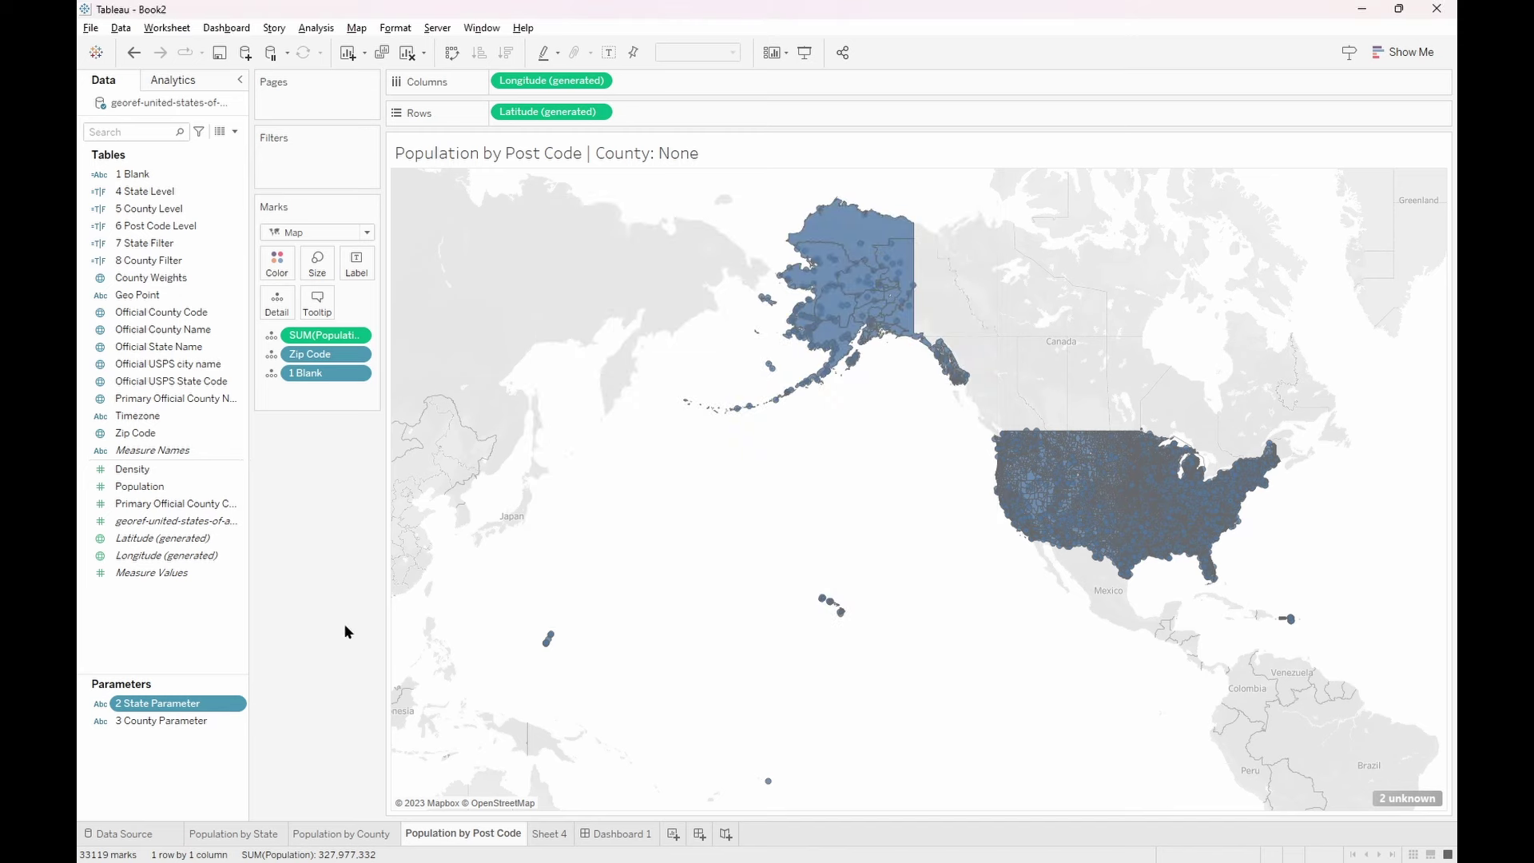
pyautogui.rightClick(172, 720)
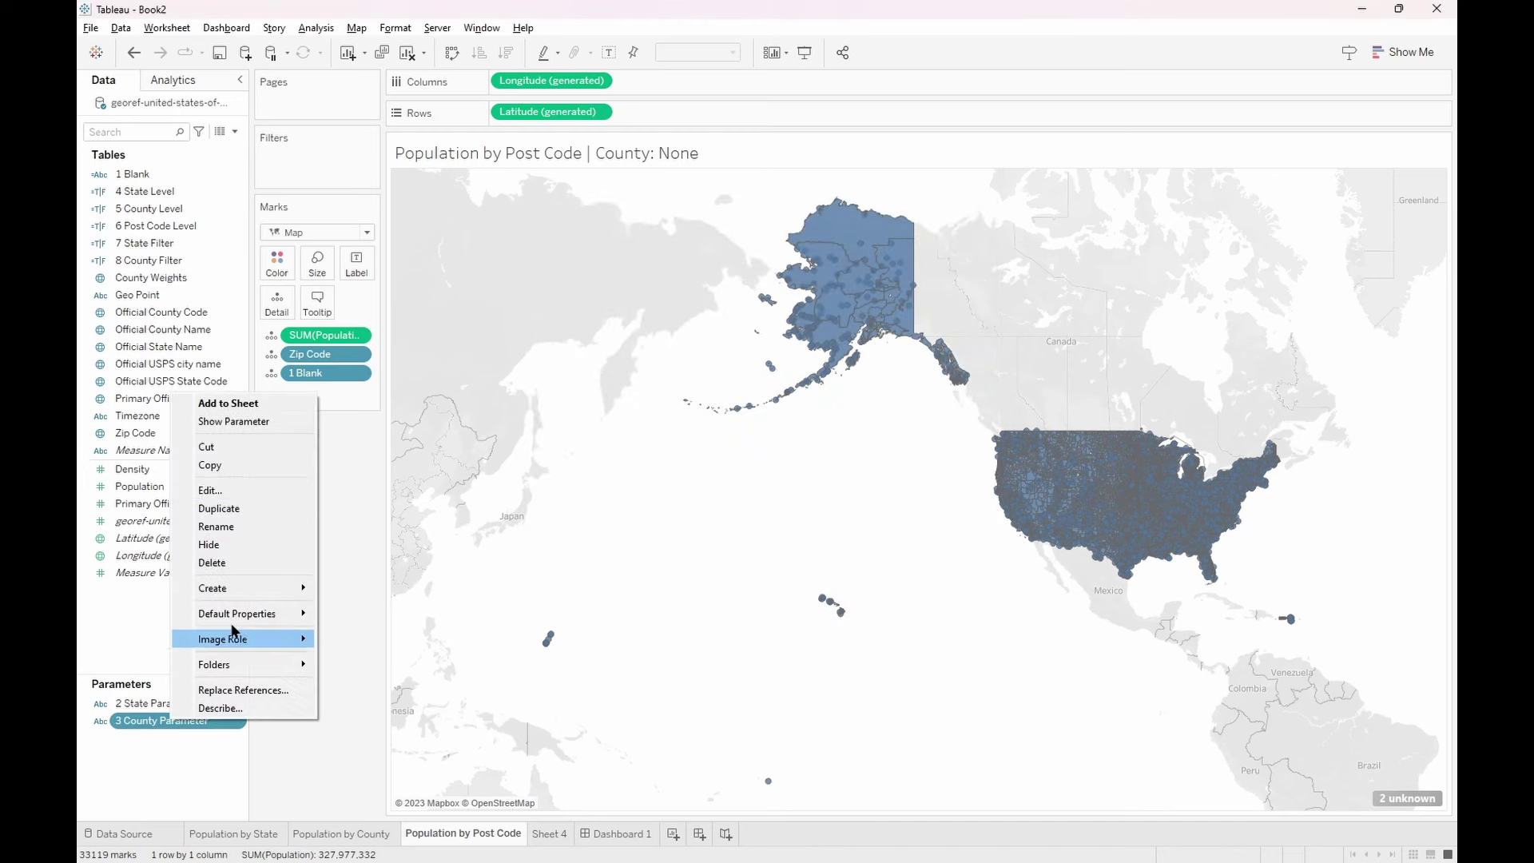
pyautogui.click(249, 490)
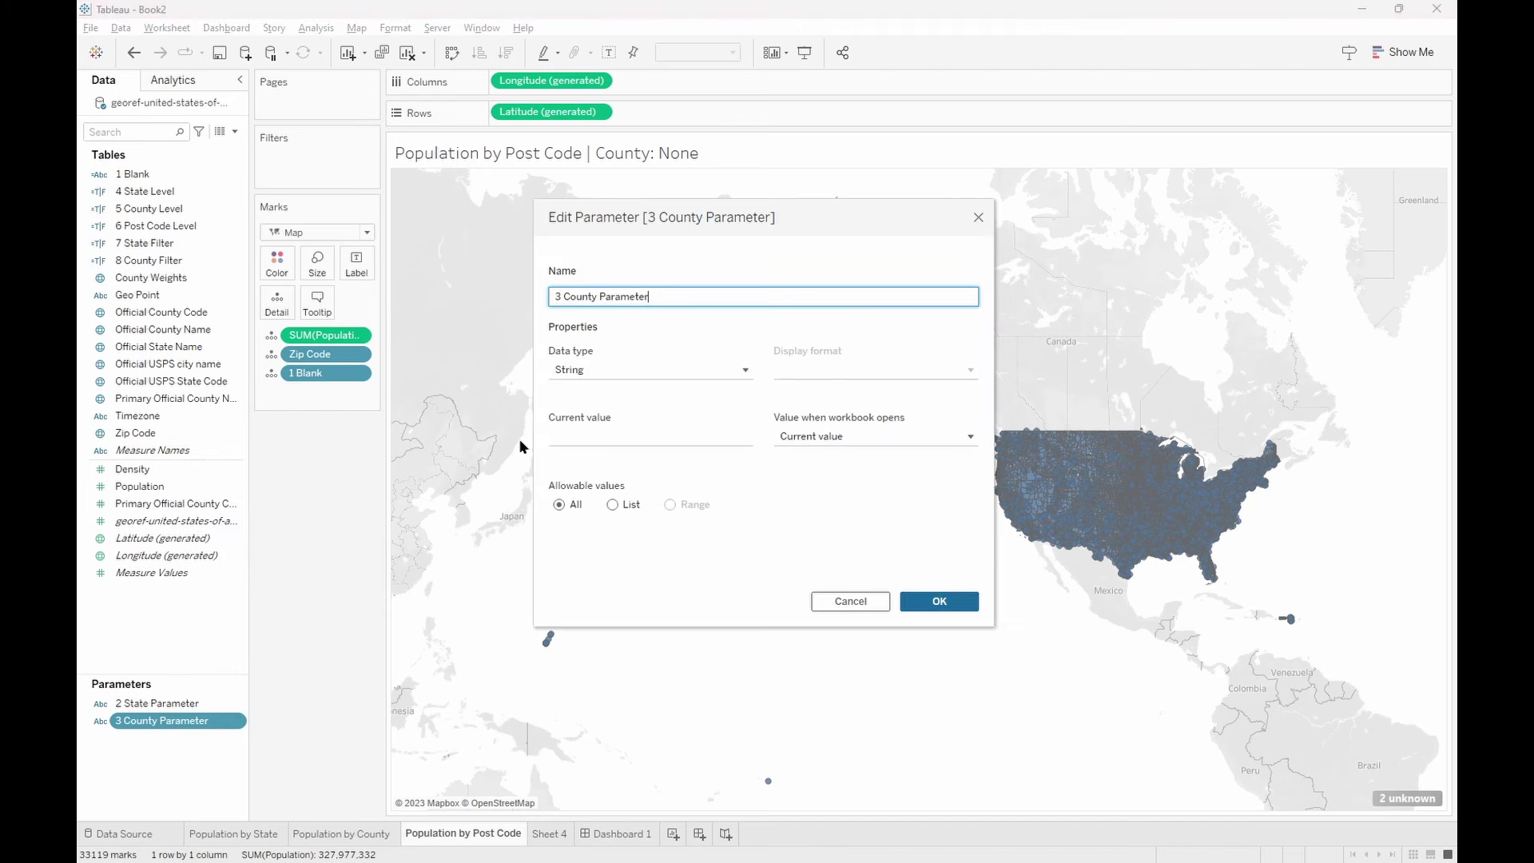
pyautogui.click(977, 219)
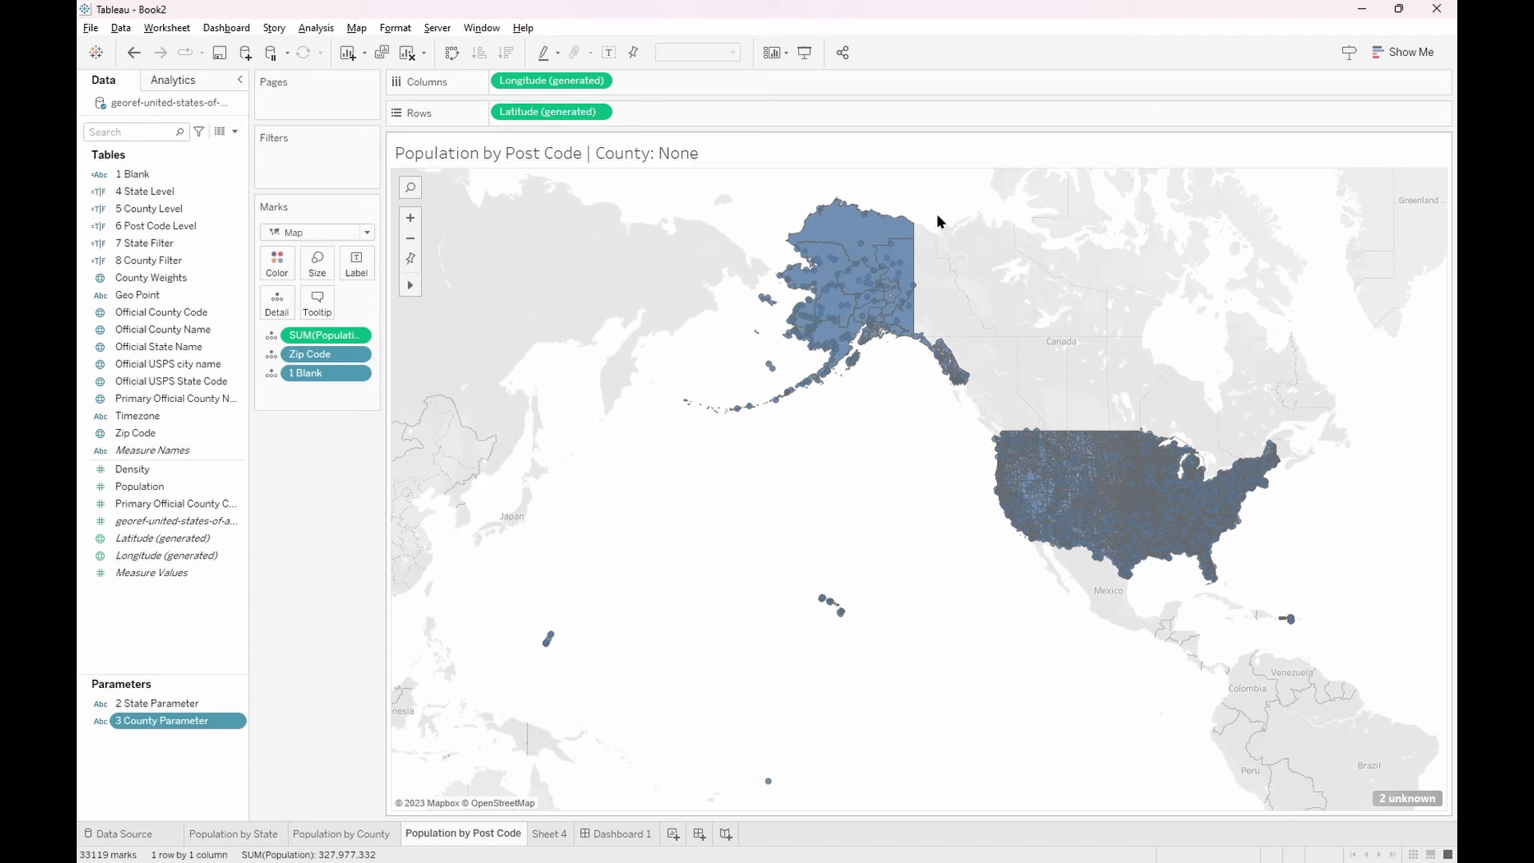
# Inspect the formulas of the calculated fields 4 State Level, 5 County Level and 6 Post Code Level
pyautogui.rightClick(169, 197)
pyautogui.click(209, 290)
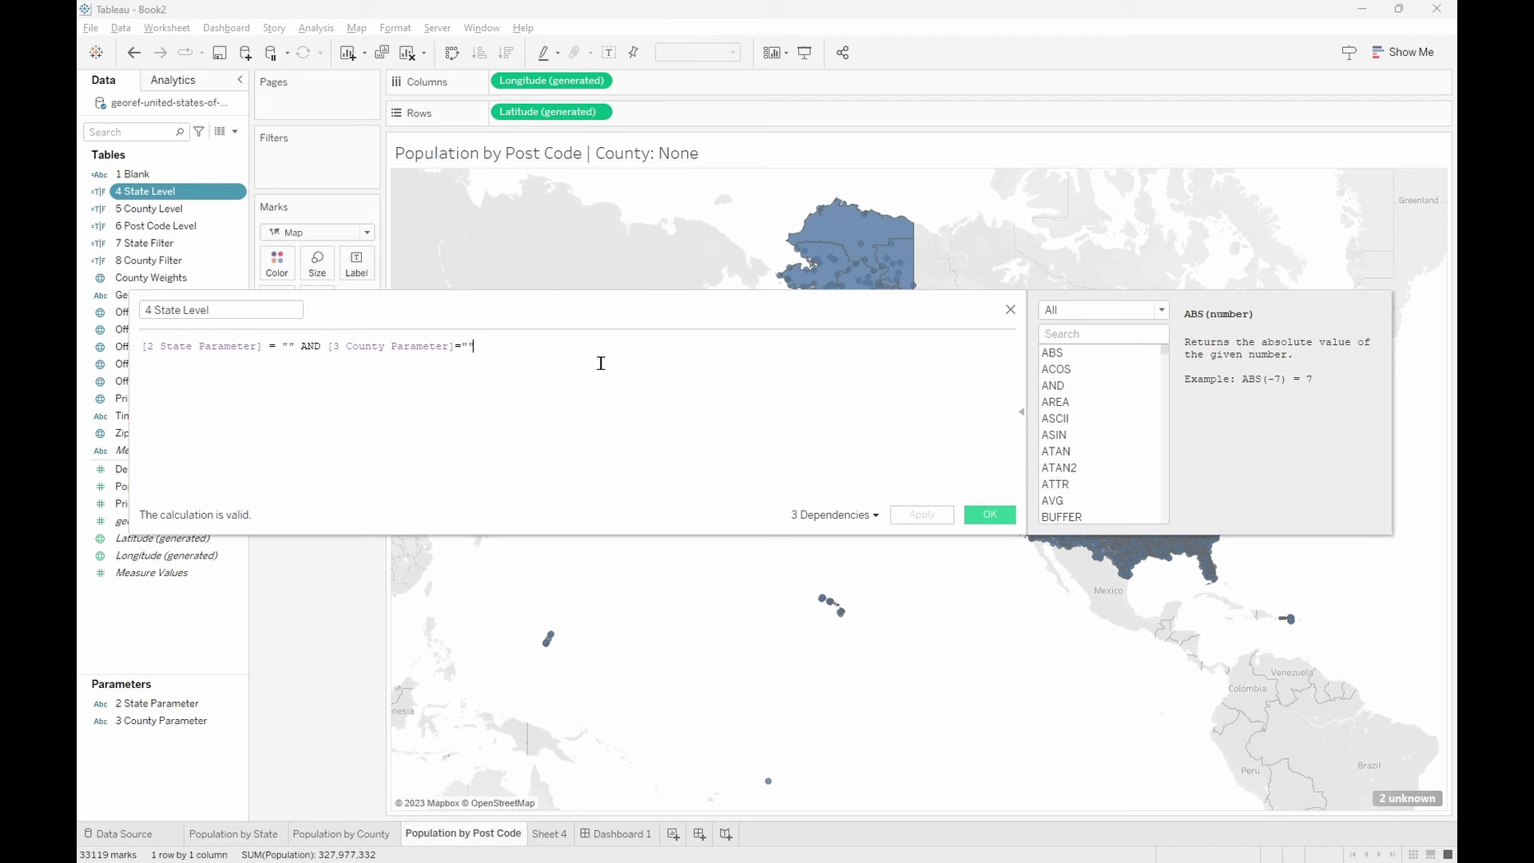
pyautogui.click(1011, 309)
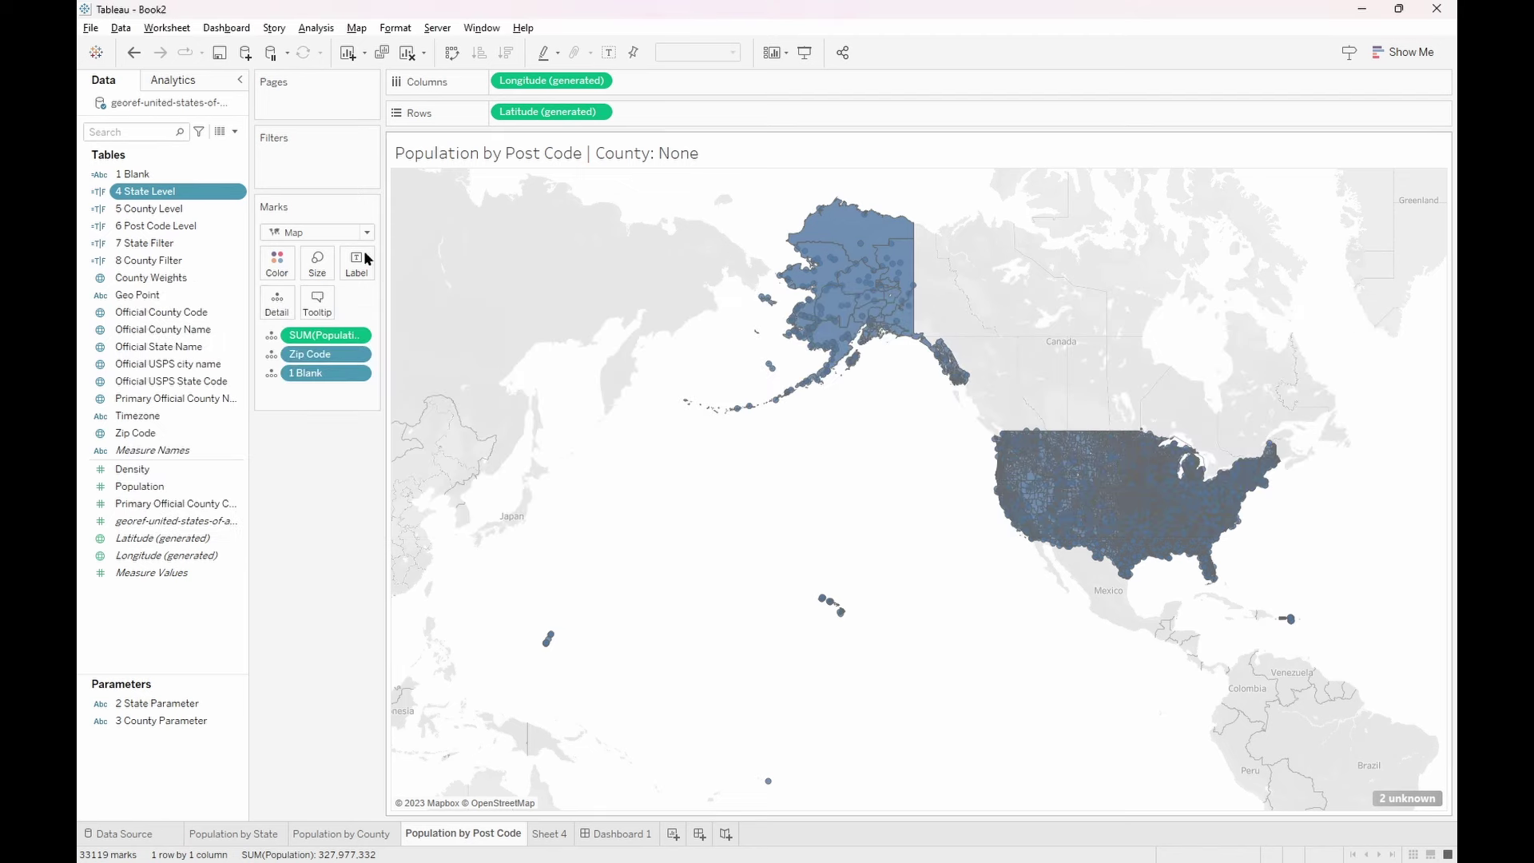
pyautogui.rightClick(192, 211)
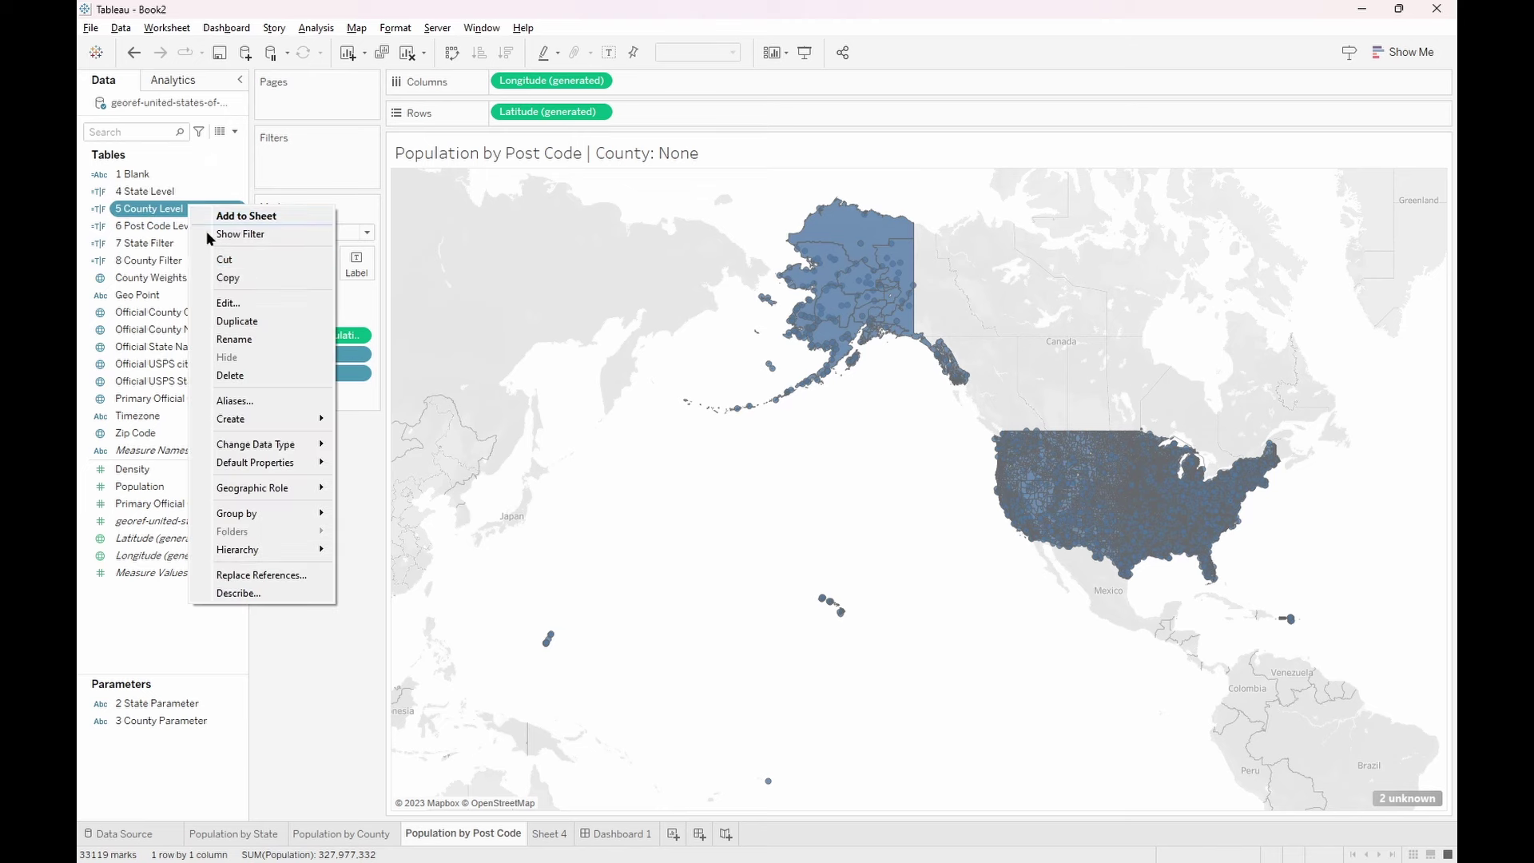
pyautogui.click(236, 302)
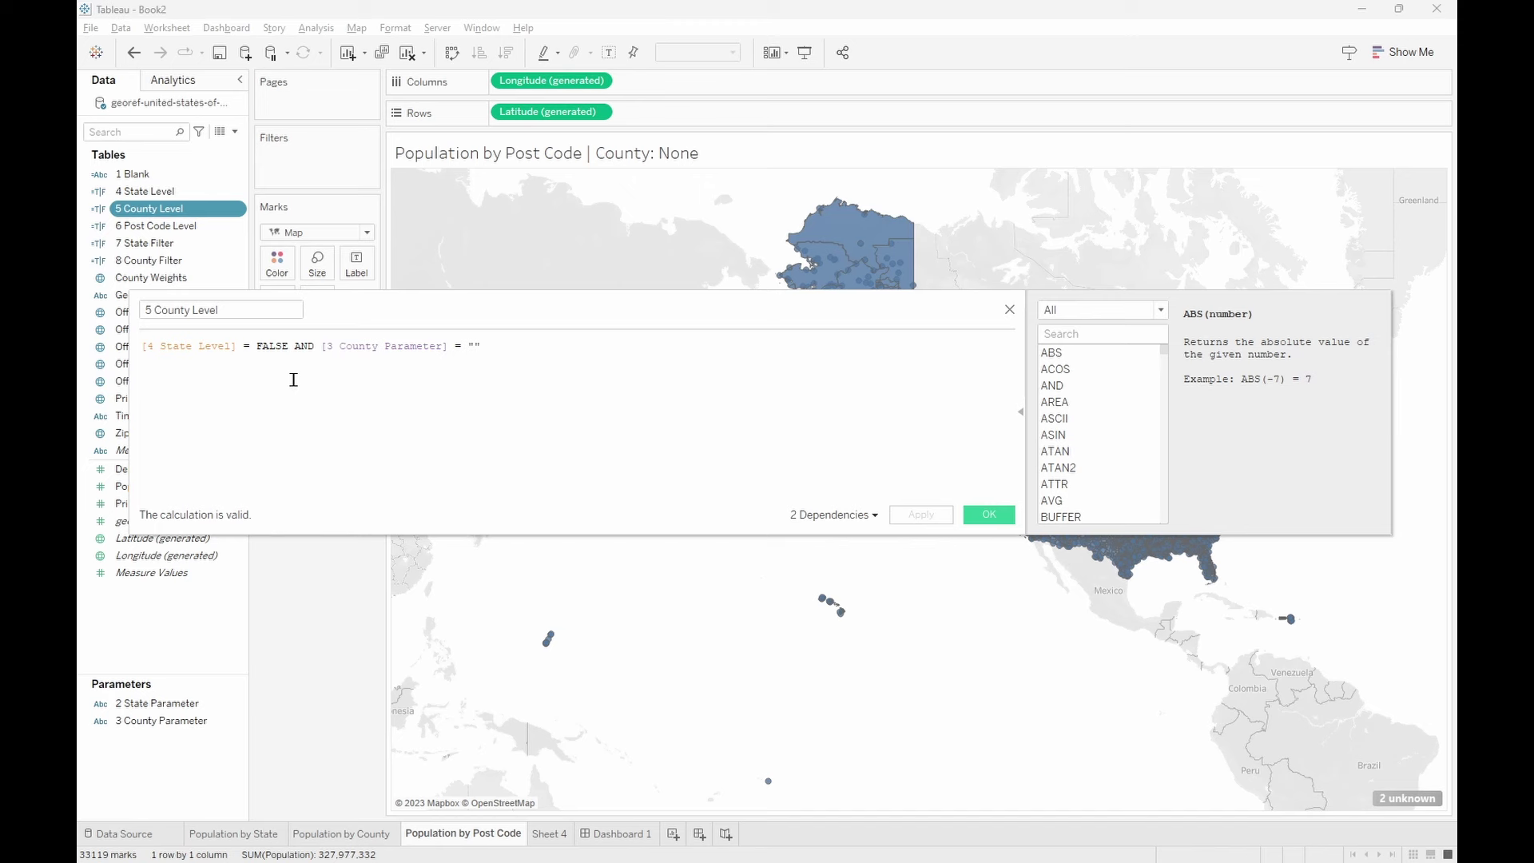
pyautogui.click(1010, 309)
pyautogui.rightClick(200, 227)
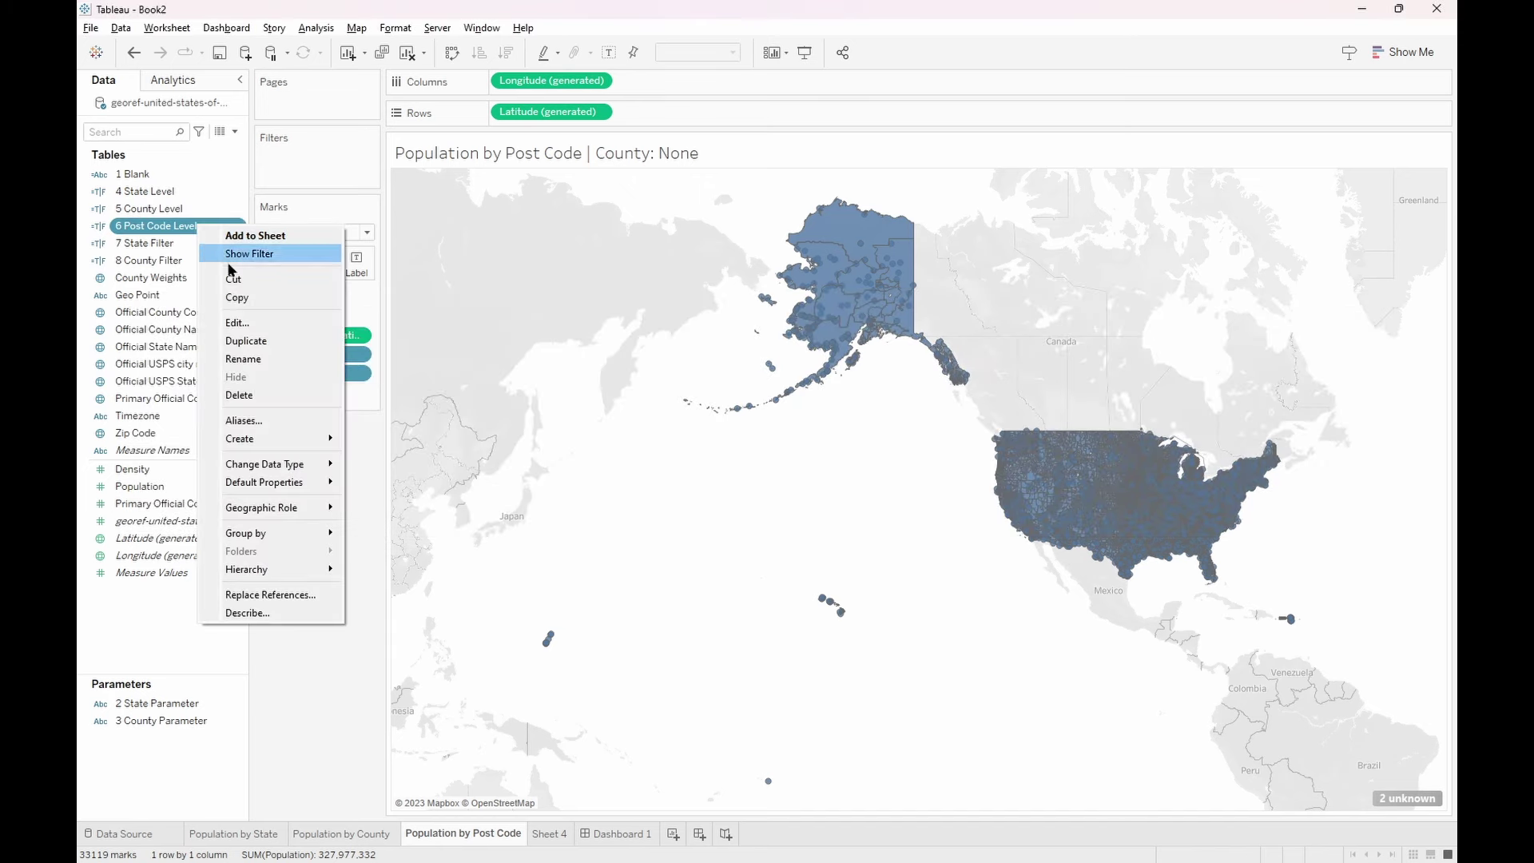
pyautogui.click(254, 321)
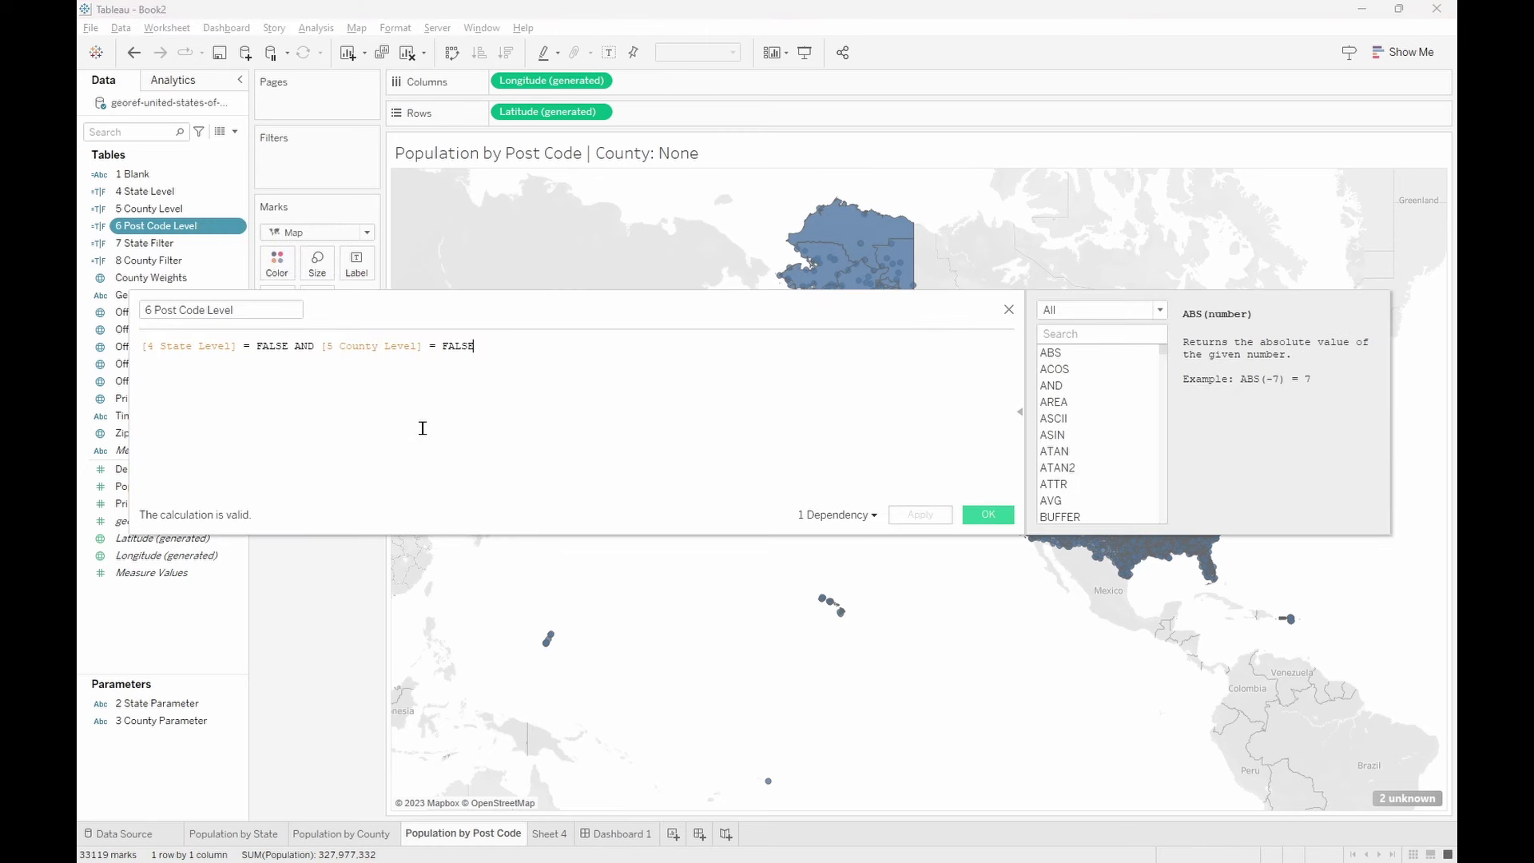
pyautogui.click(1008, 309)
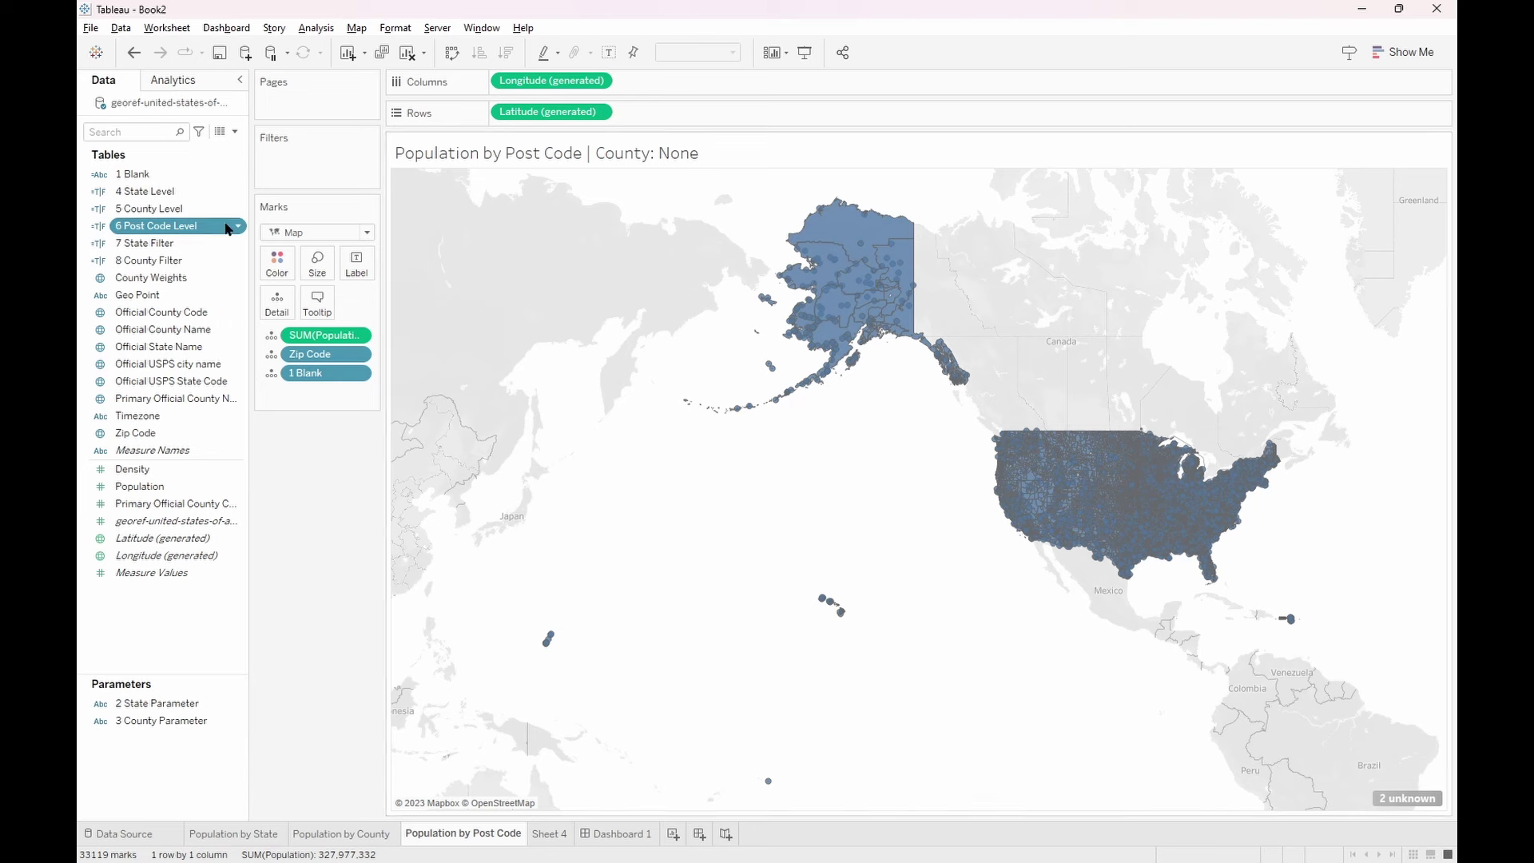
# Inspect the formulas of the calculated fields 7 State Filter and 8 County Filter
pyautogui.keyDown('ctrl'); pyautogui.click(178, 244); pyautogui.keyUp('ctrl')
pyautogui.click(178, 244)
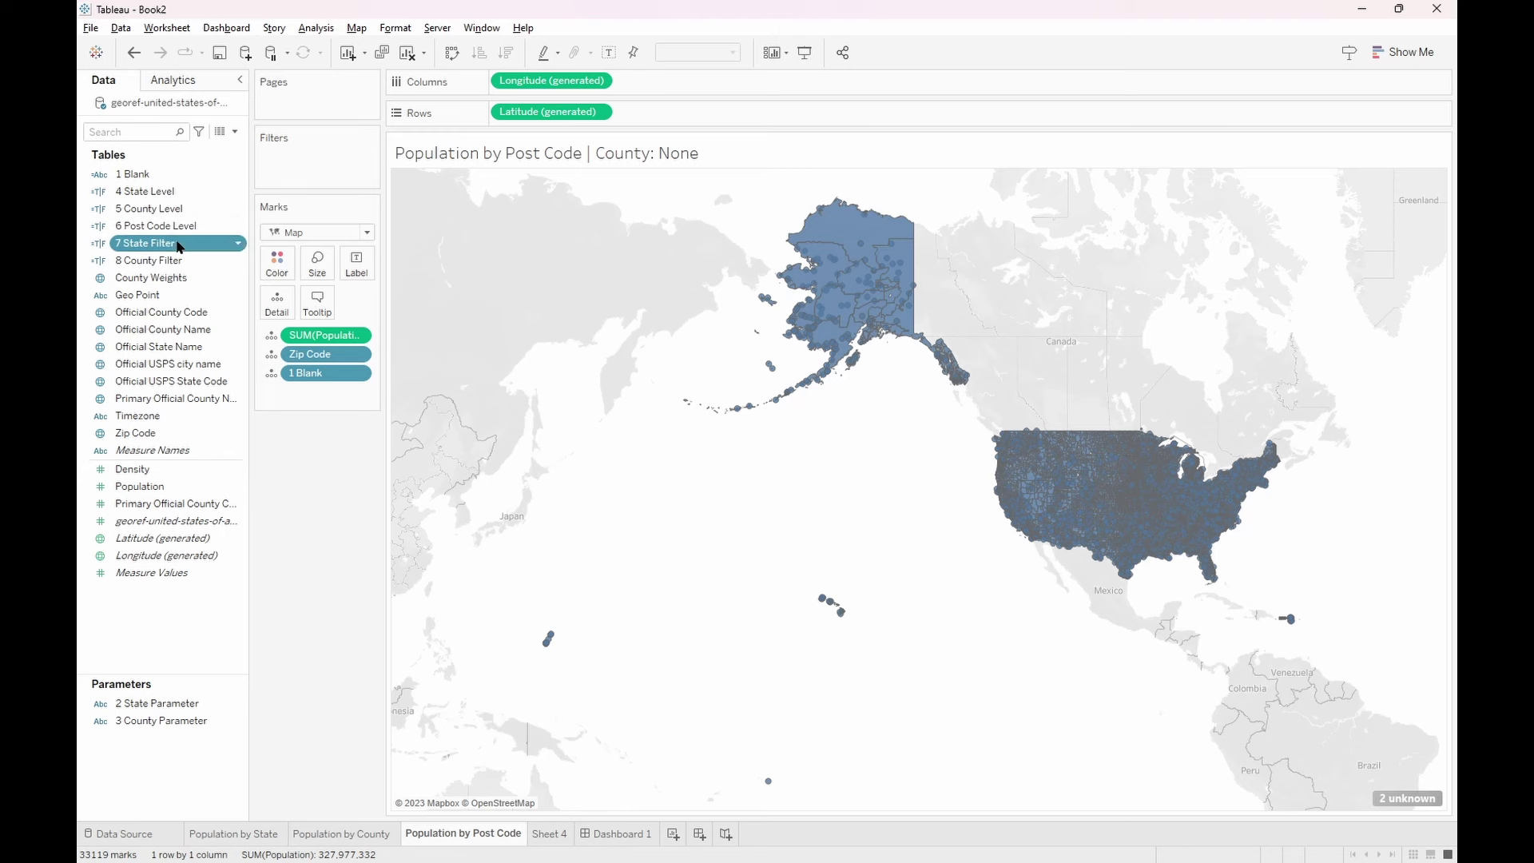
pyautogui.rightClick(178, 243)
pyautogui.press('Escape')
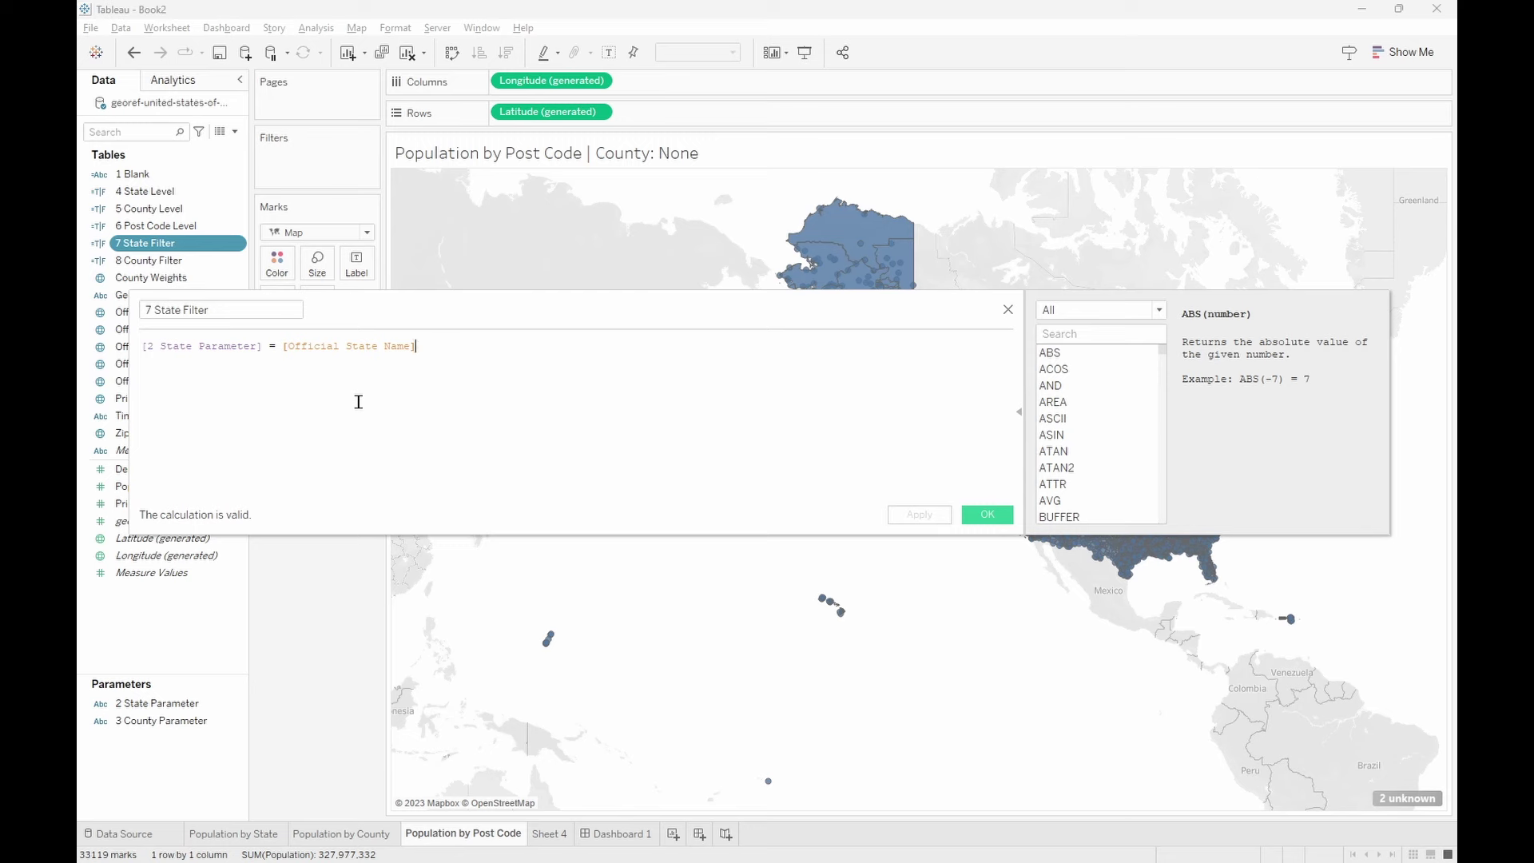
pyautogui.click(1007, 309)
pyautogui.rightClick(189, 259)
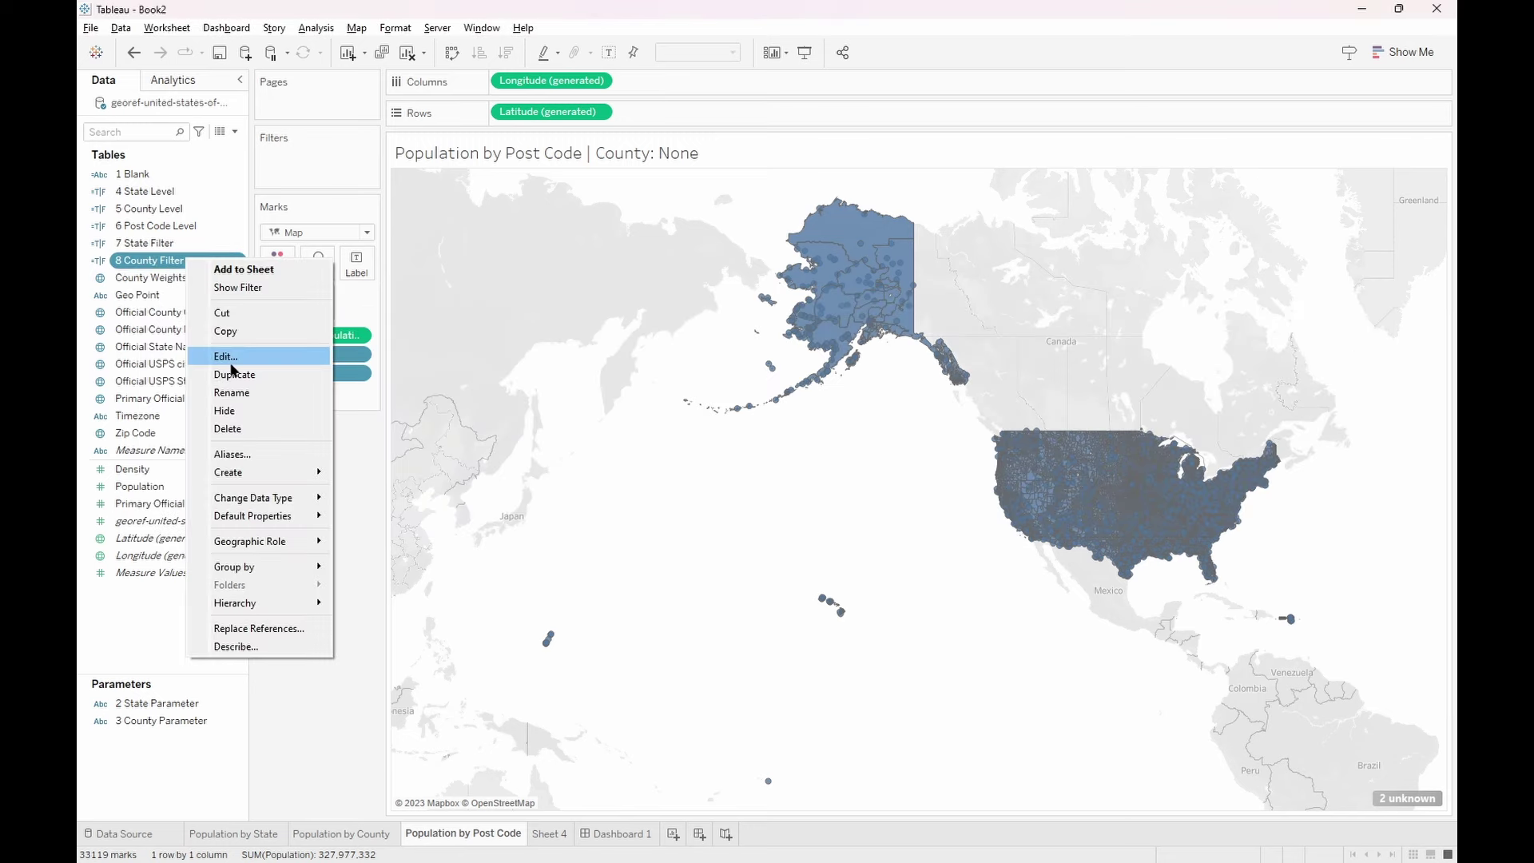
pyautogui.click(234, 361)
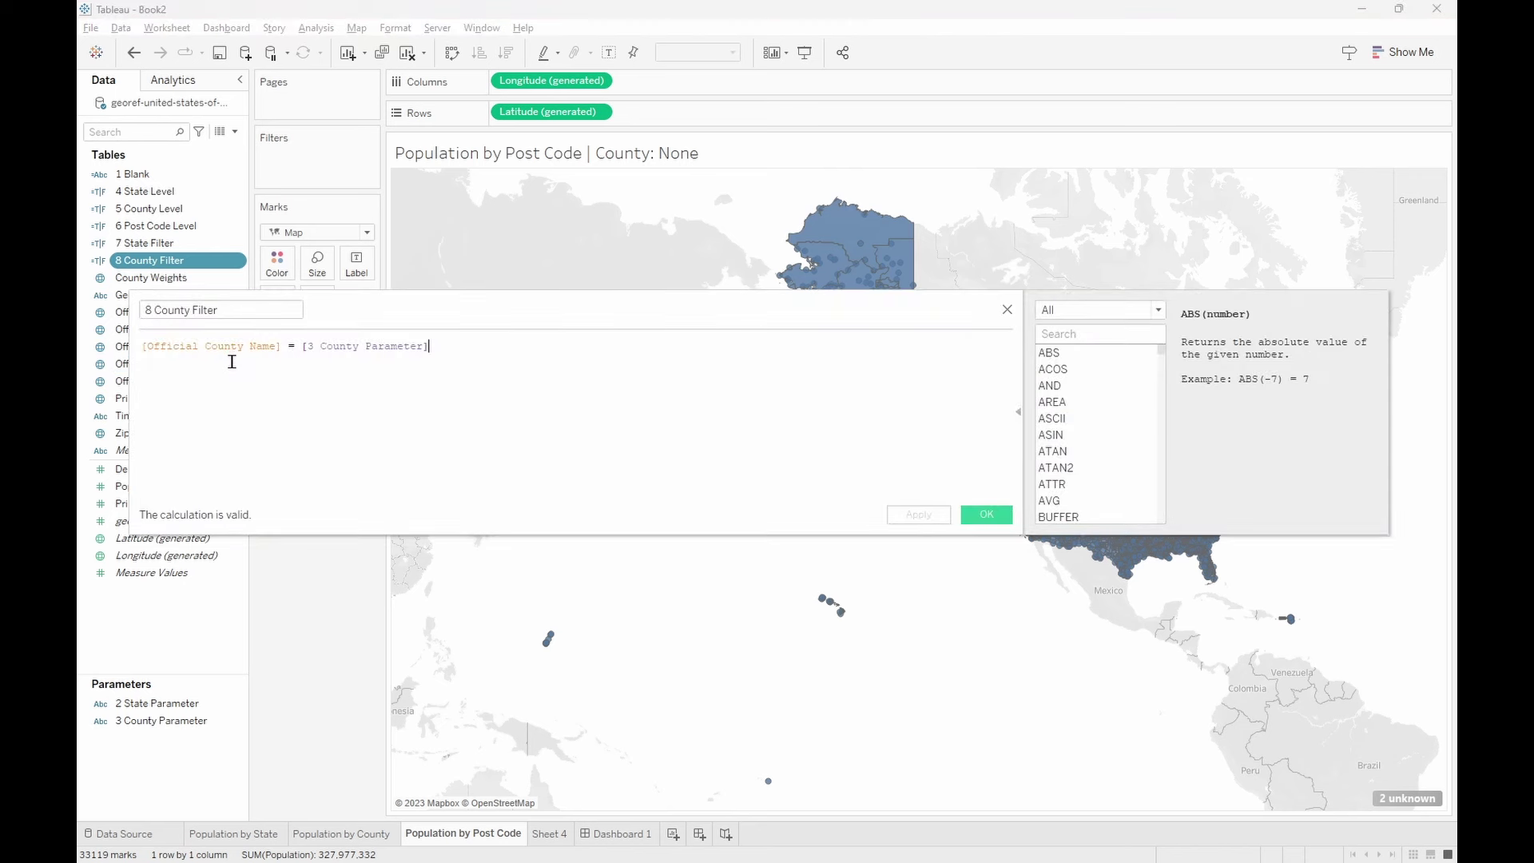
pyautogui.click(1007, 310)
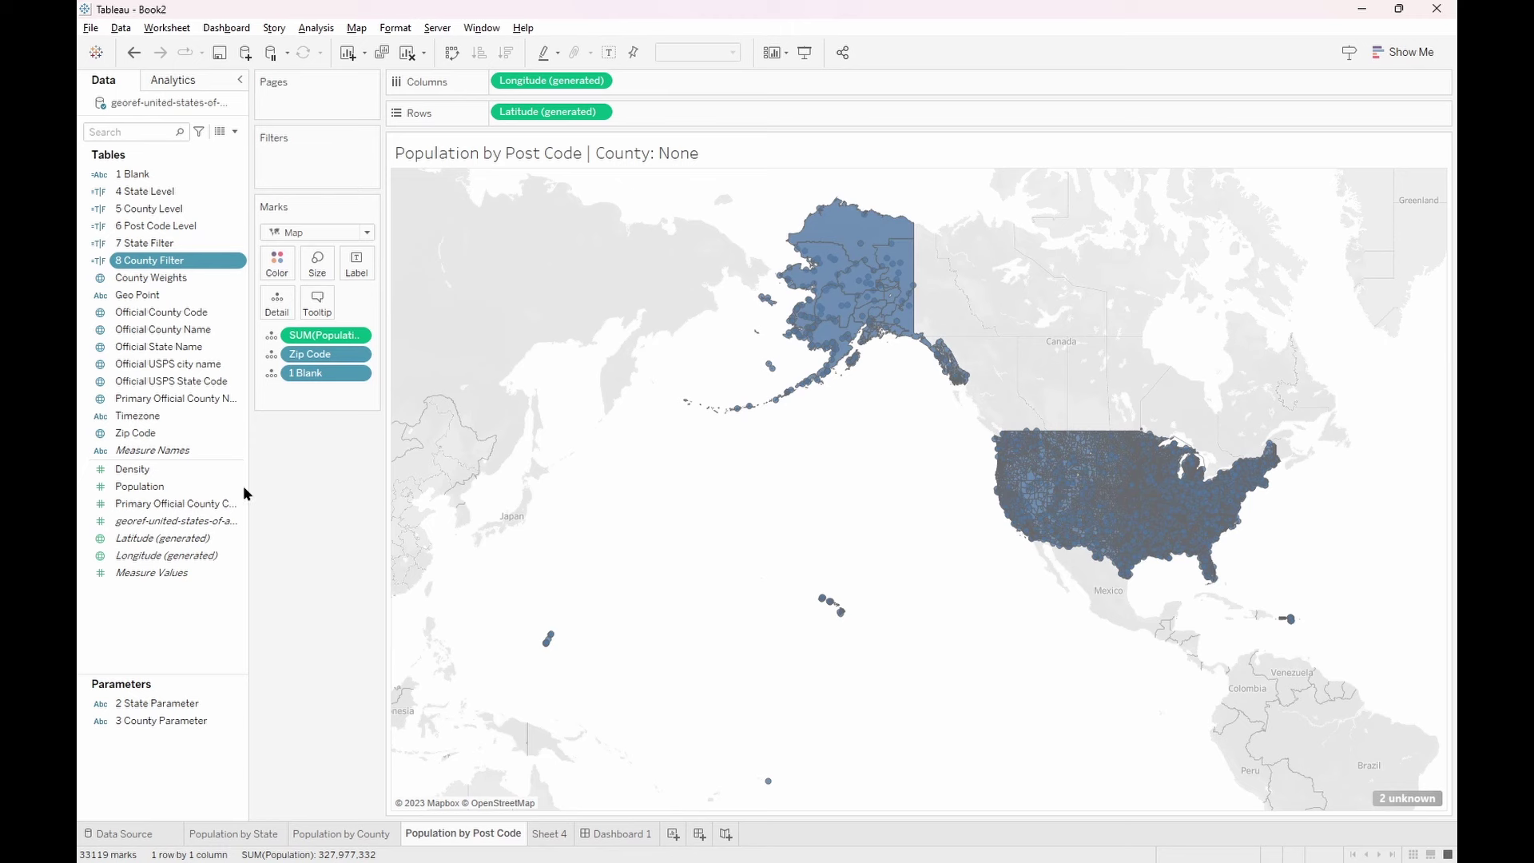
# Filter the Population by Post Code sheet with 8 County Filter, excluding the value False
pyautogui.moveTo(175, 262); pyautogui.dragTo(315, 169)
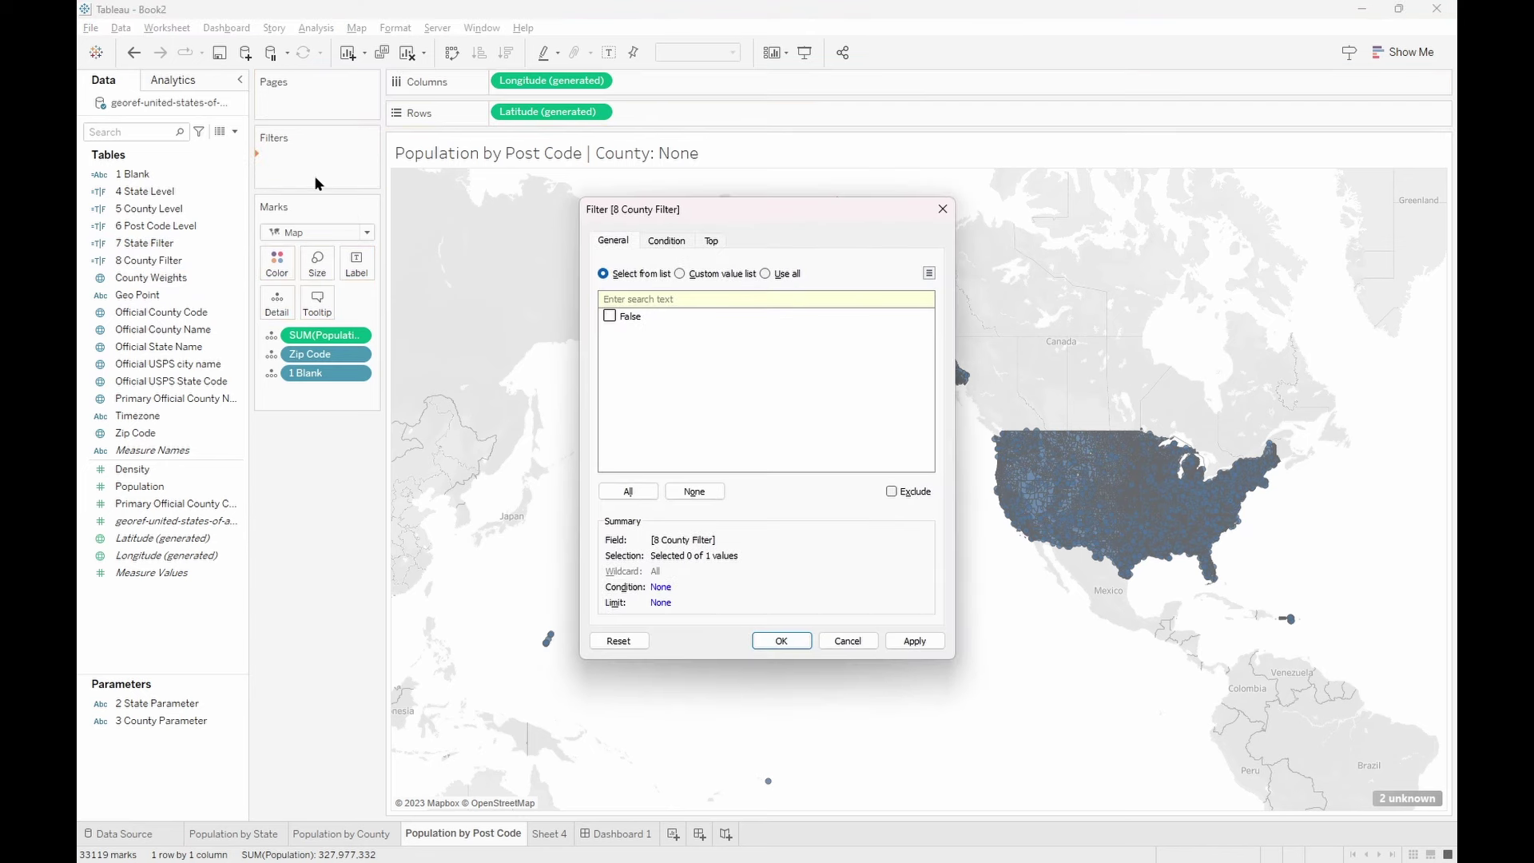
pyautogui.click(609, 316)
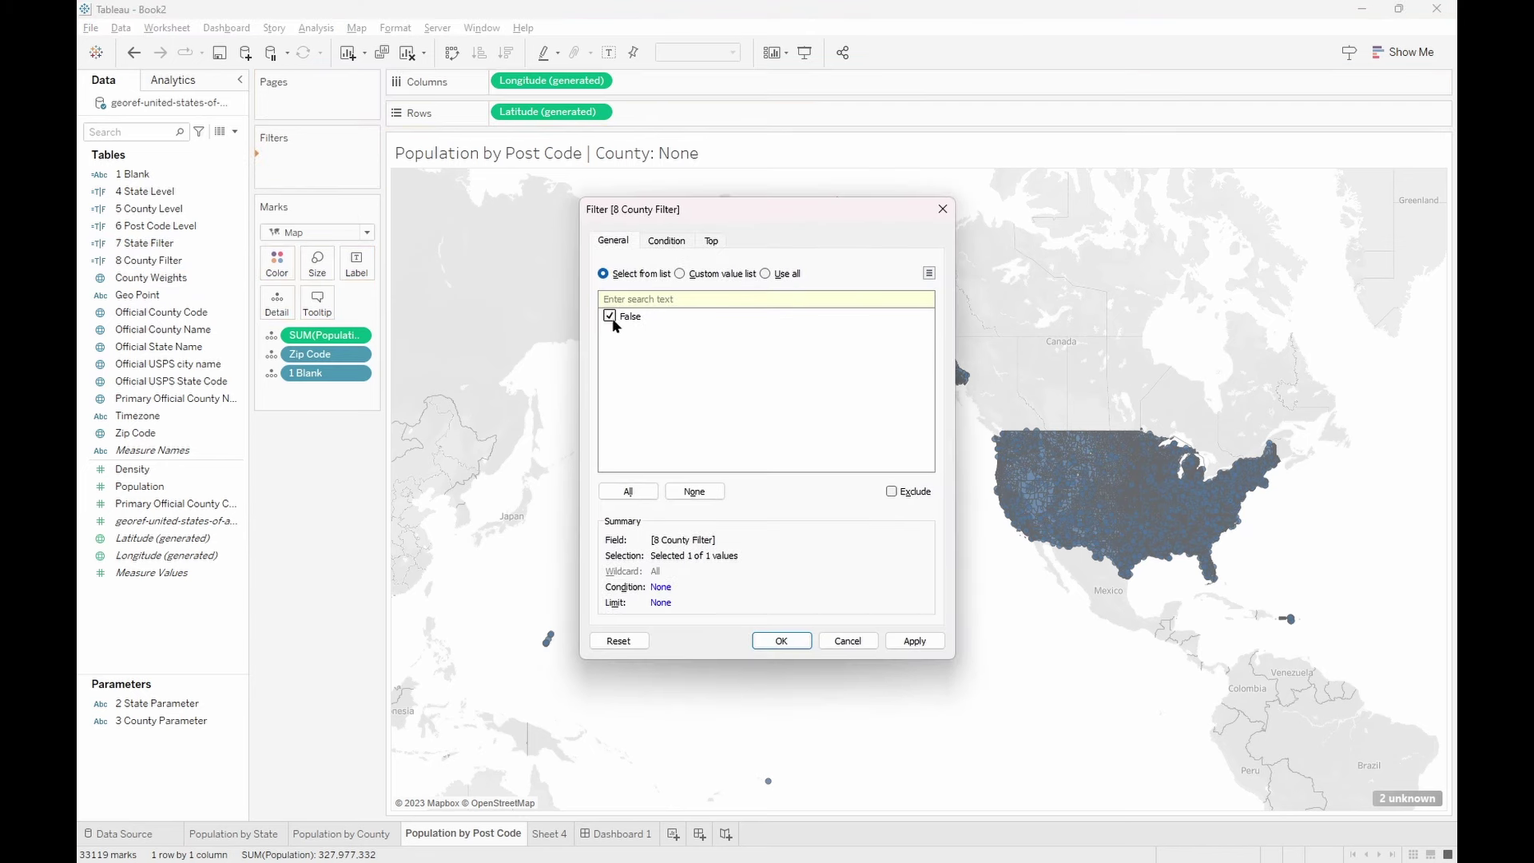
pyautogui.click(891, 492)
pyautogui.click(782, 641)
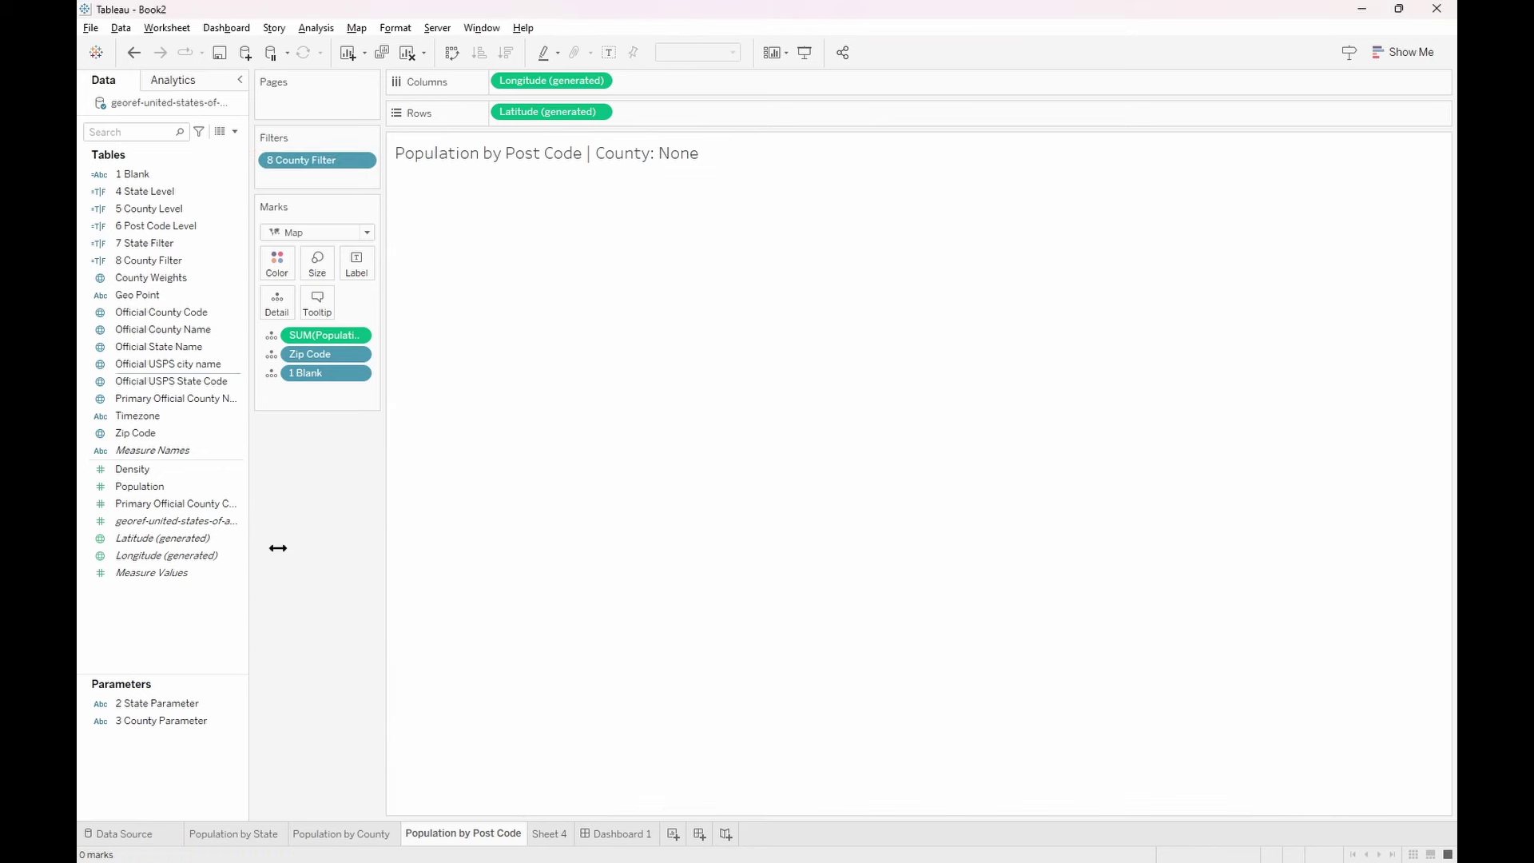
# Filter the Population by County sheet with 7 State Filter, excluding the value False
pyautogui.click(355, 833)
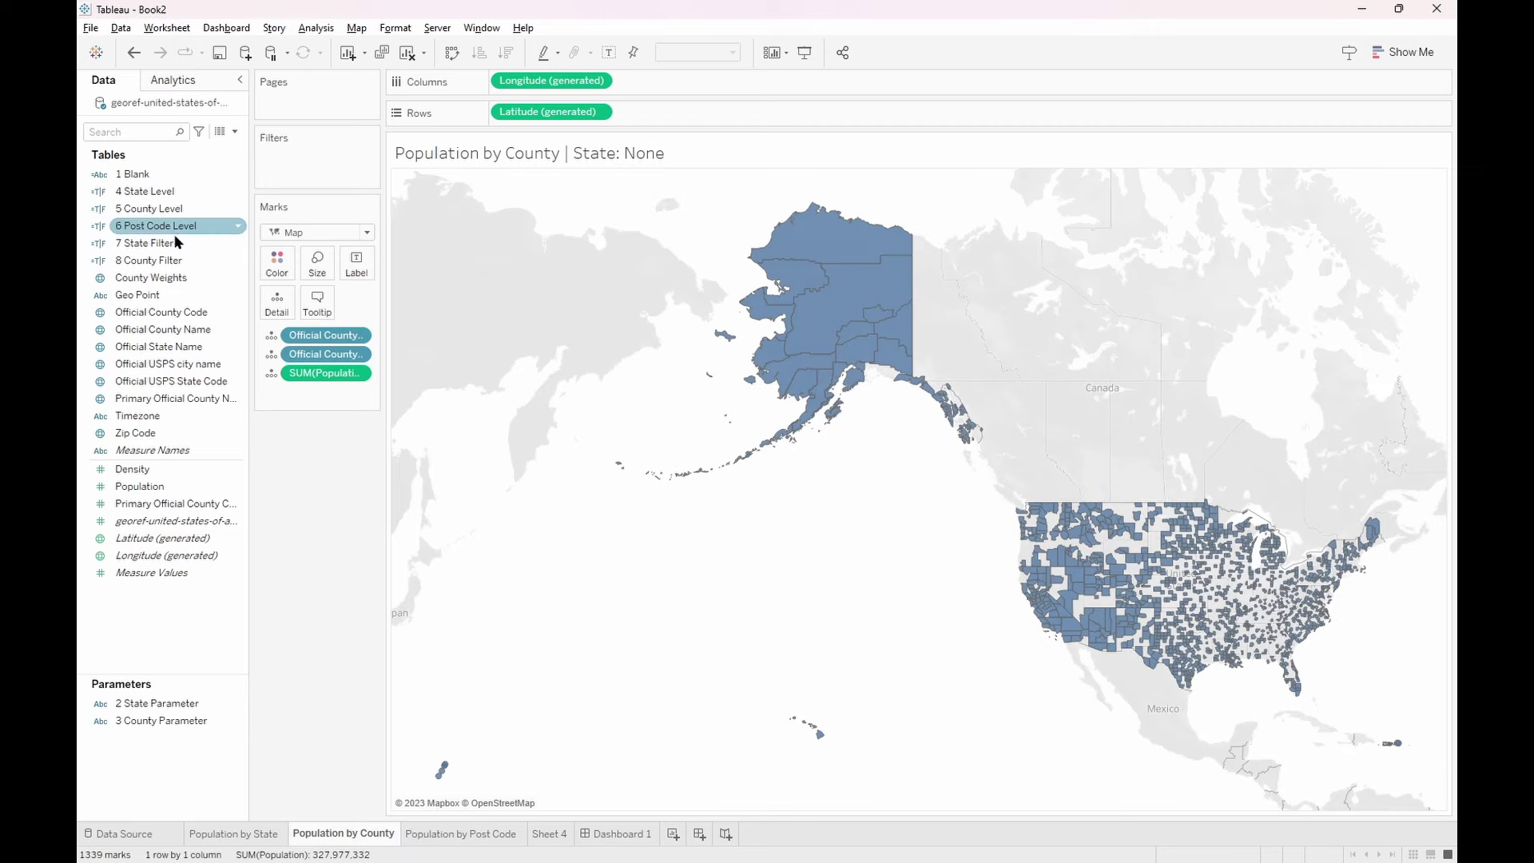
pyautogui.moveTo(173, 245); pyautogui.dragTo(330, 150)
pyautogui.click(609, 316)
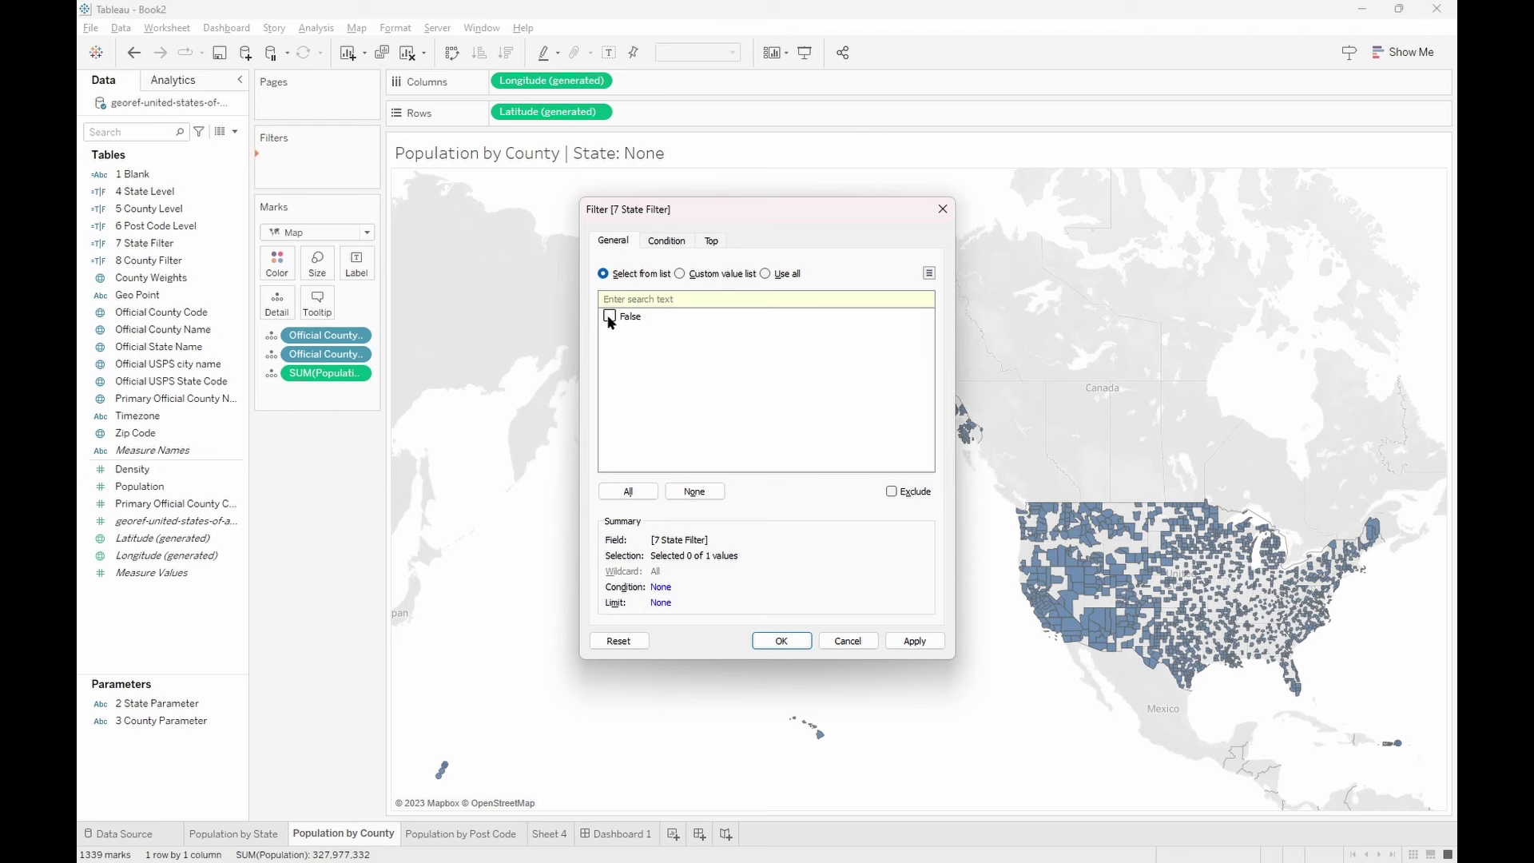
pyautogui.click(891, 491)
pyautogui.click(781, 641)
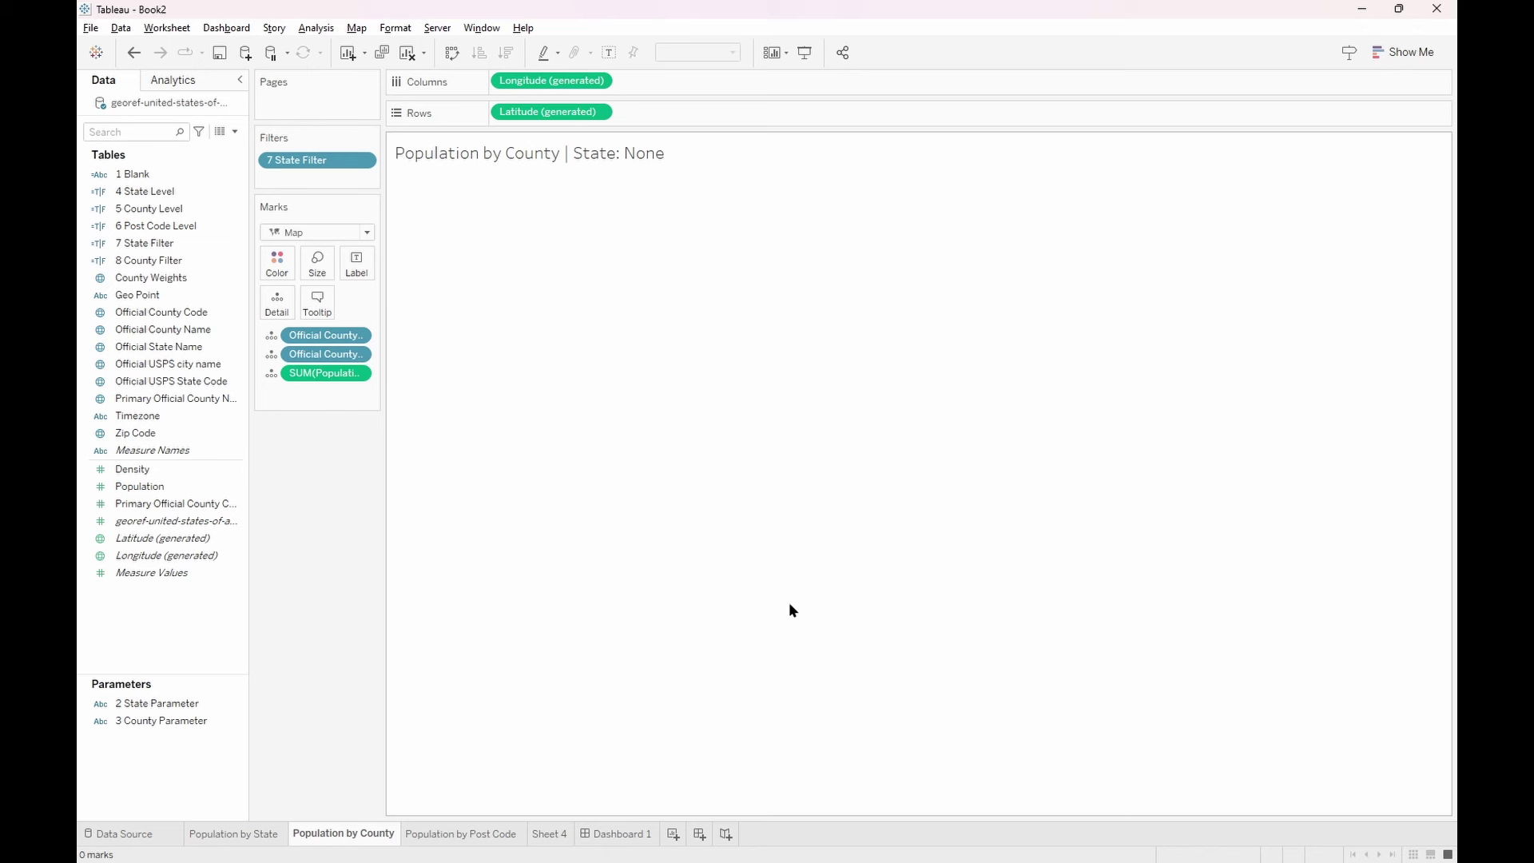
# Open Dashboard 1, display its list of available sheets and select the state map
pyautogui.click(629, 831)
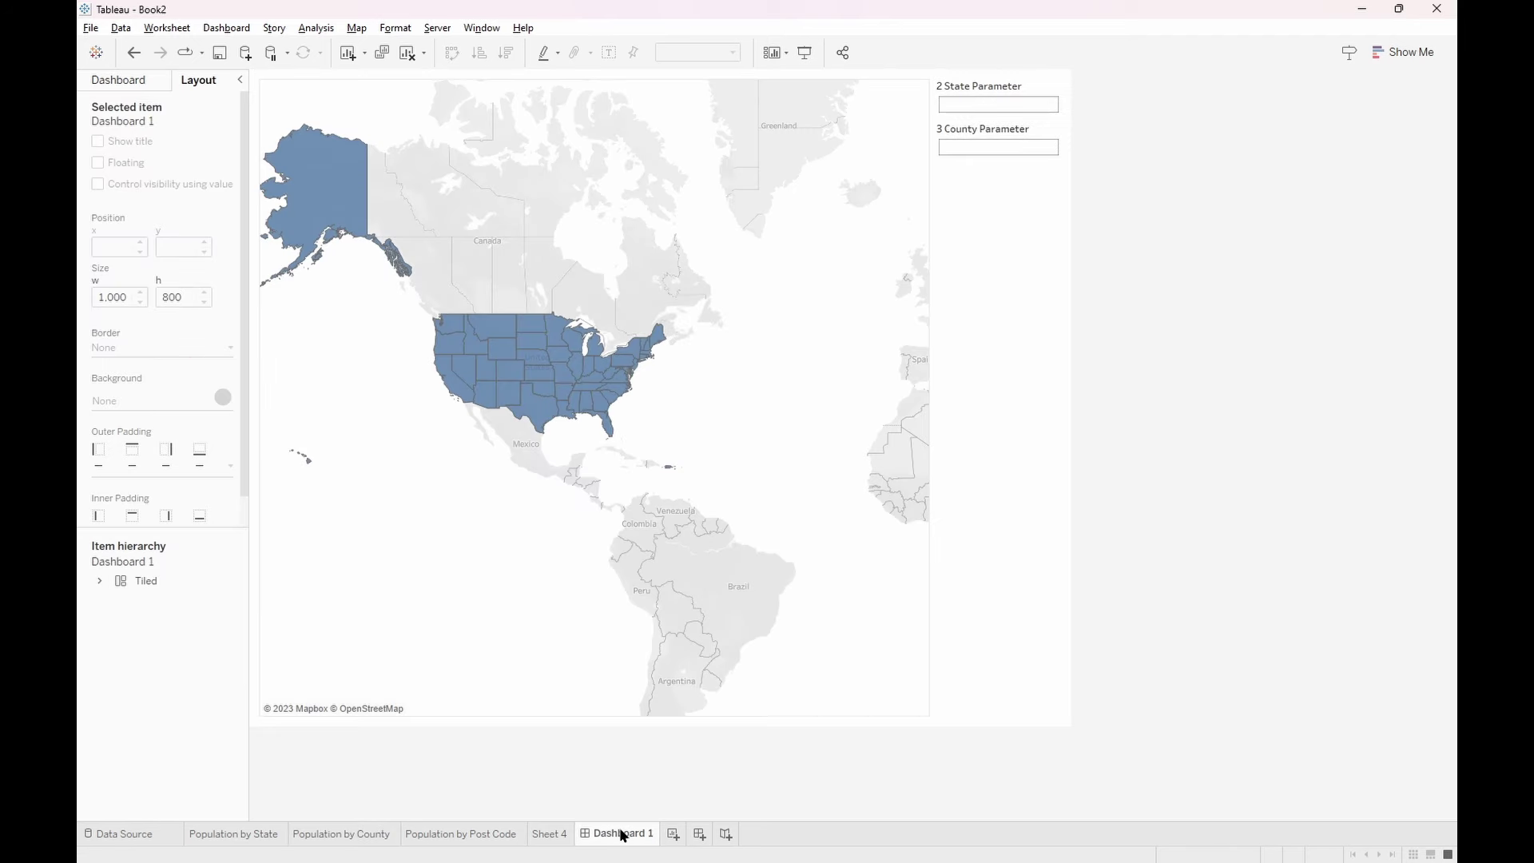
pyautogui.moveTo(621, 833)
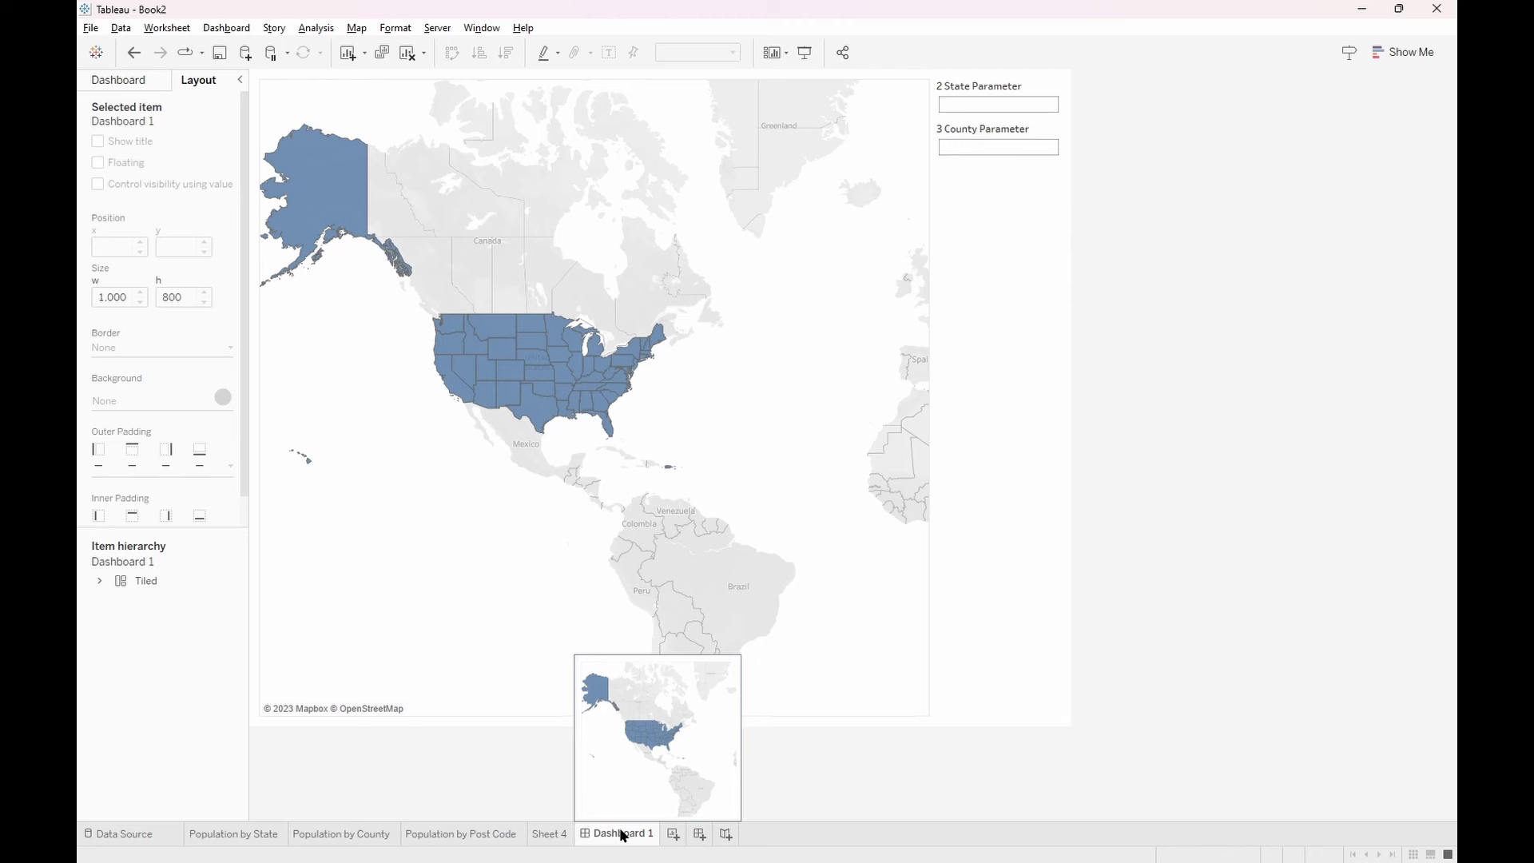
pyautogui.click(139, 83)
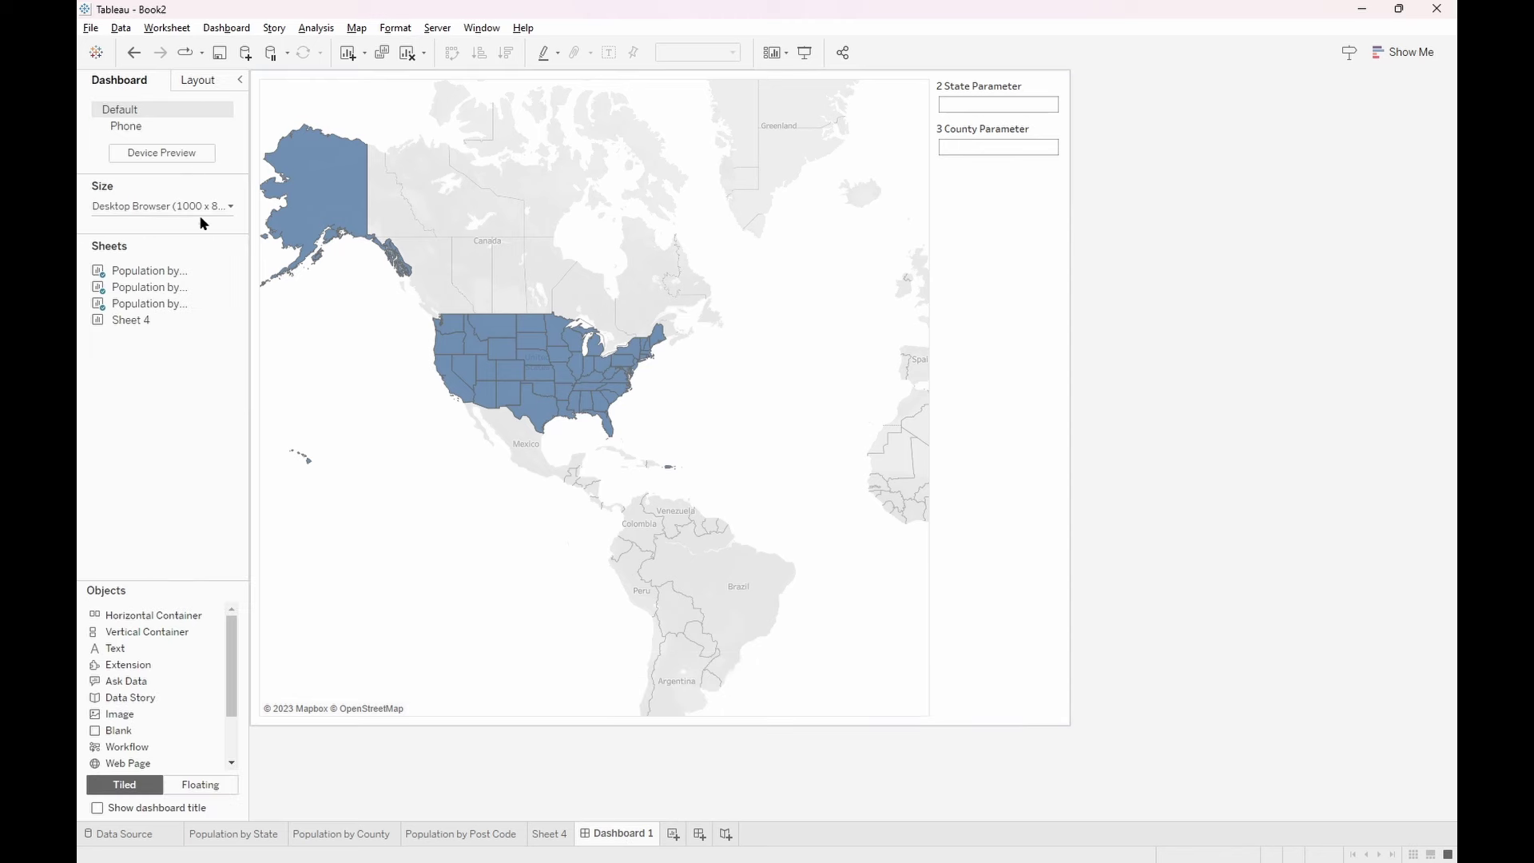
pyautogui.click(767, 290)
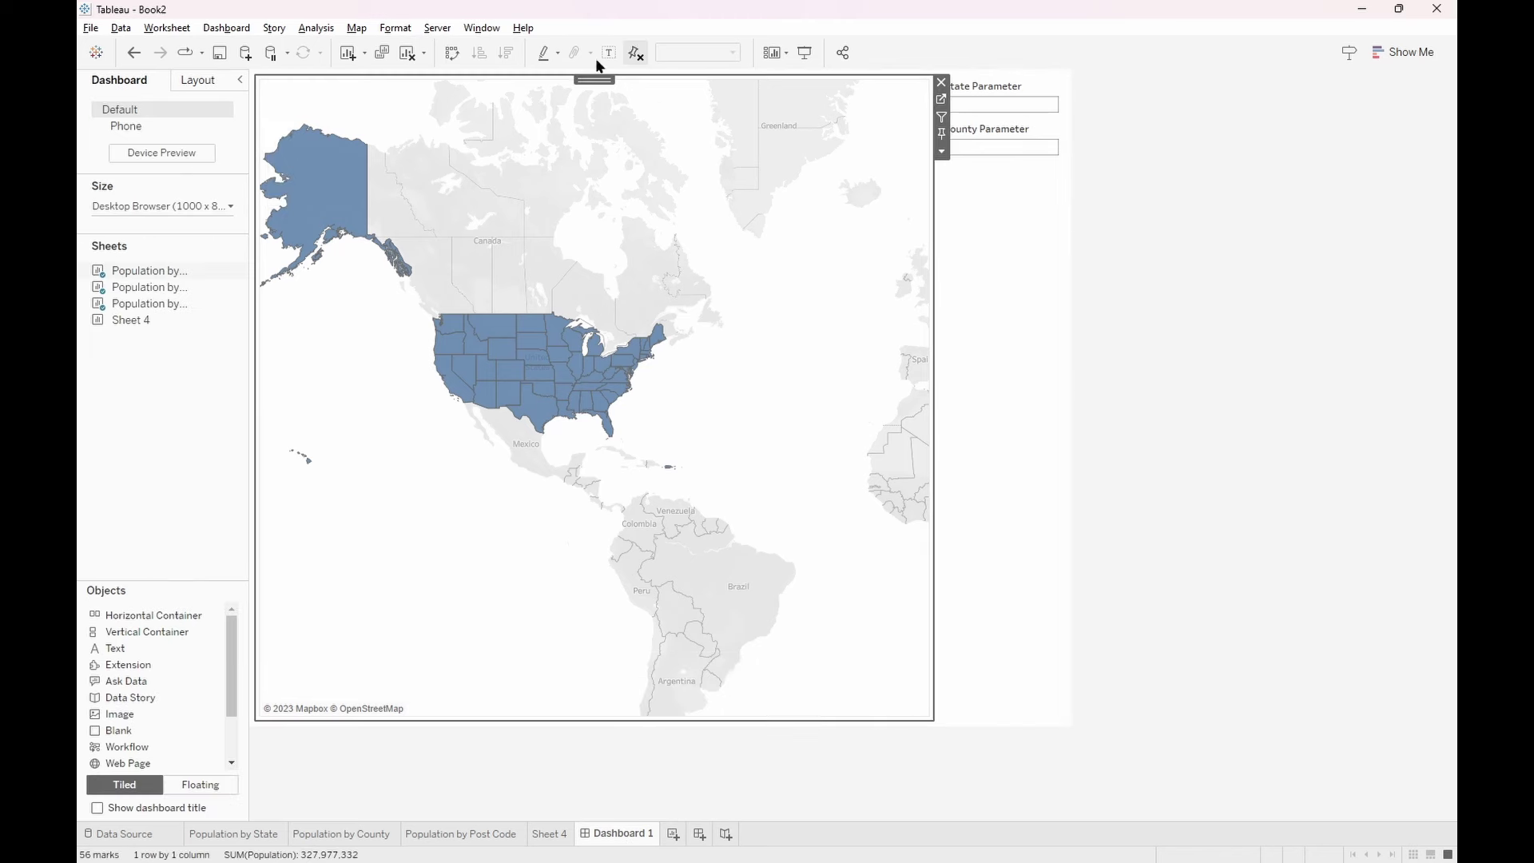
pyautogui.moveTo(179, 270)
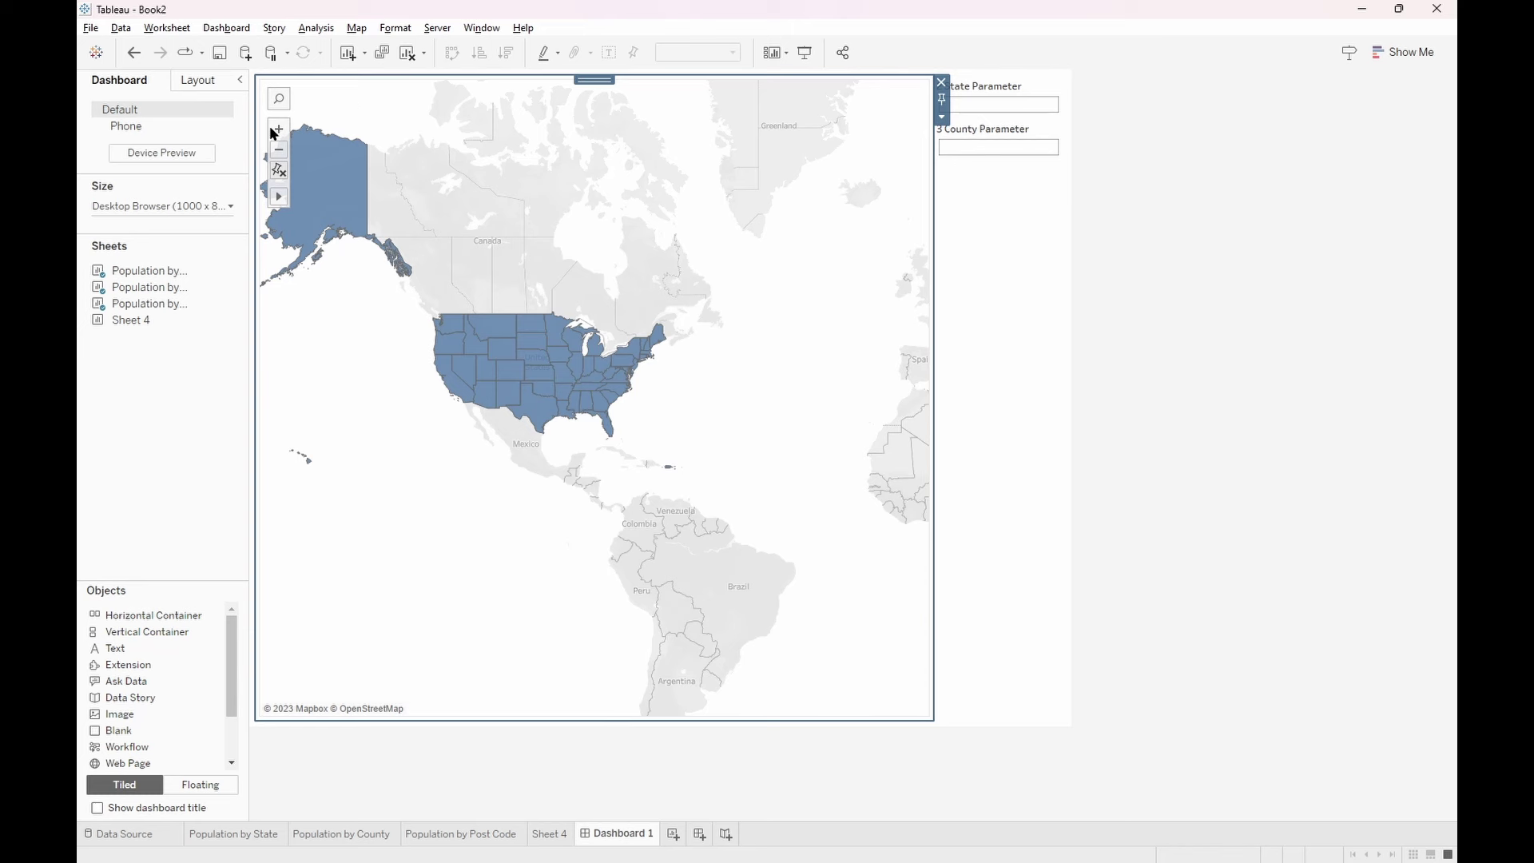
# Inspect which calculated field controls the dashboard visibility of Population by State, Population by County and Population by Post Code
pyautogui.click(167, 275)
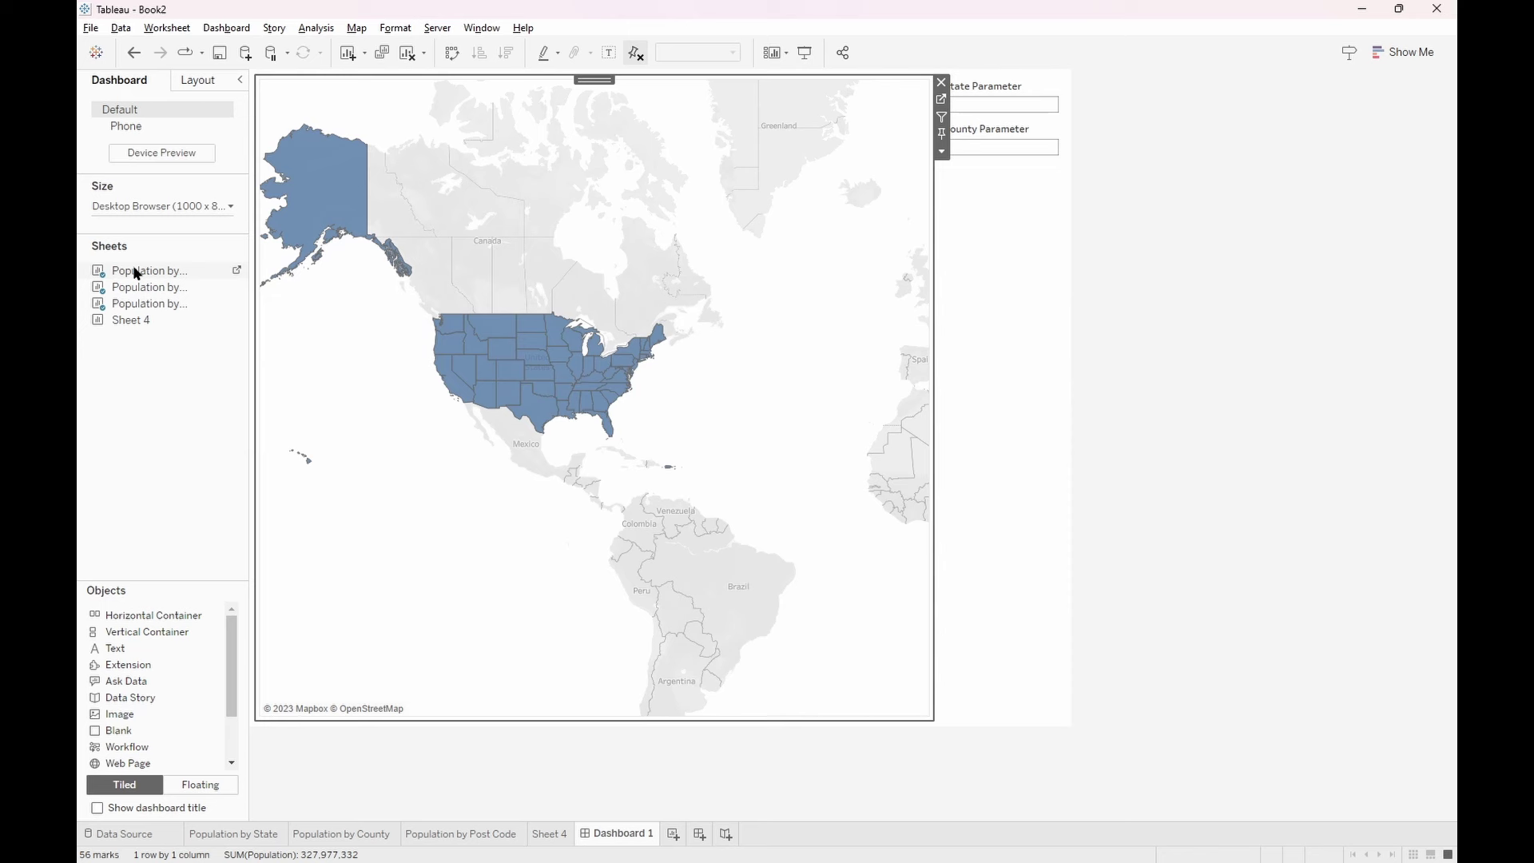
pyautogui.click(210, 82)
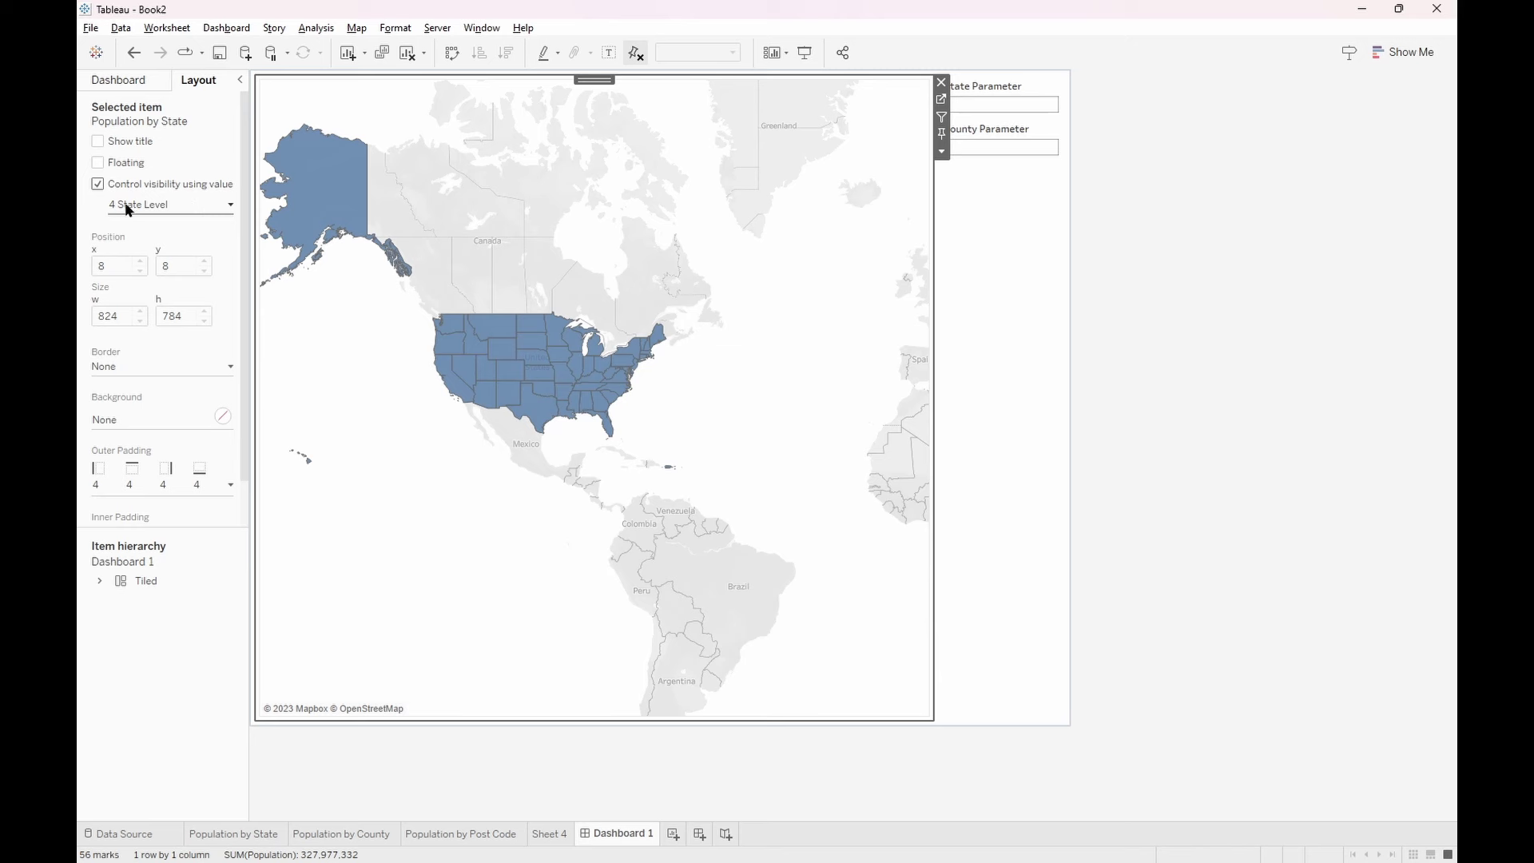
pyautogui.click(142, 80)
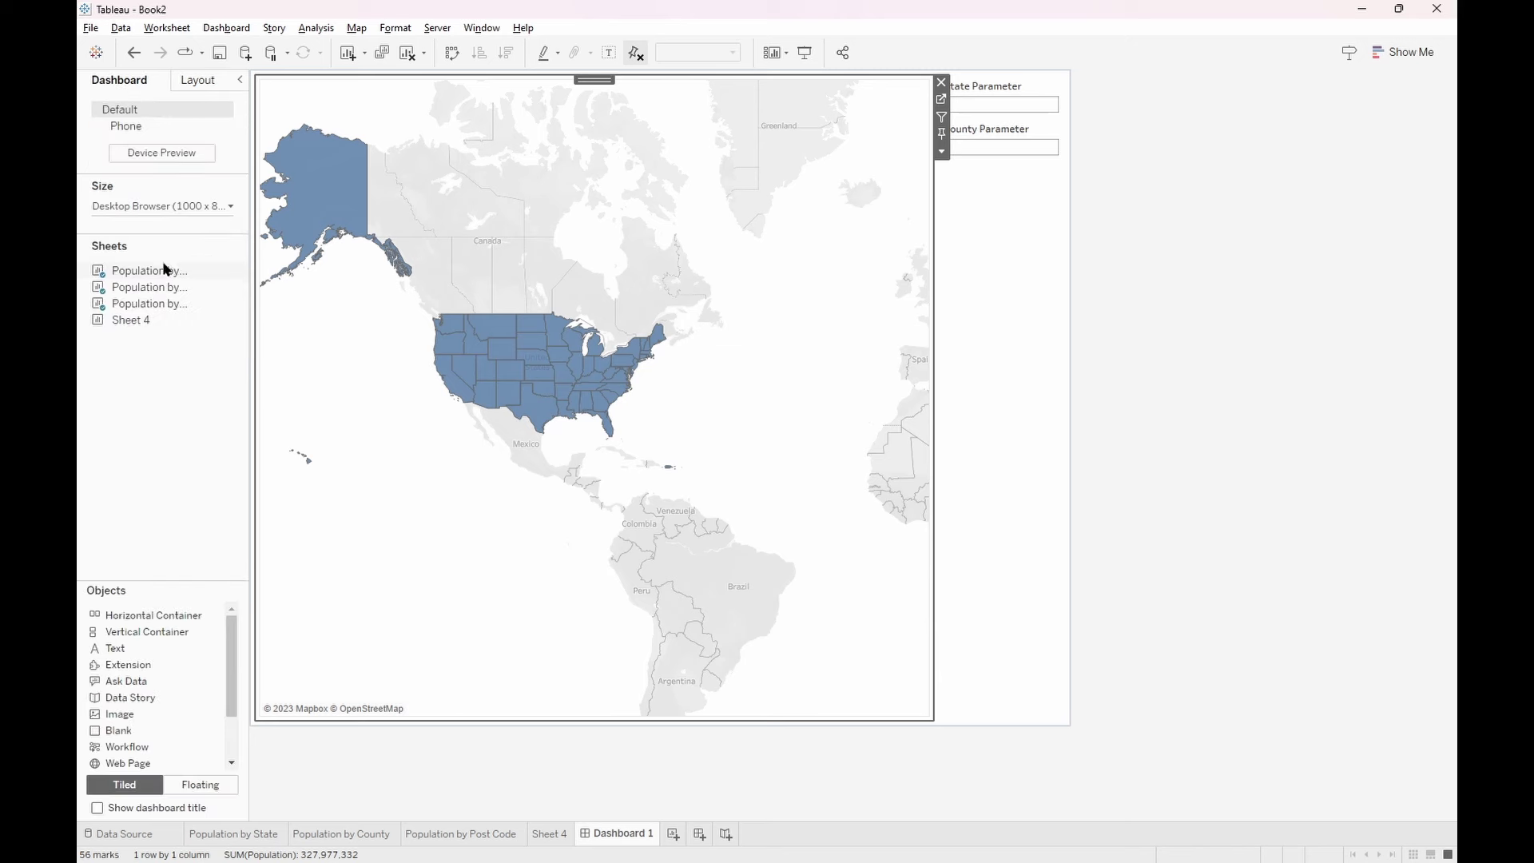
pyautogui.click(148, 287)
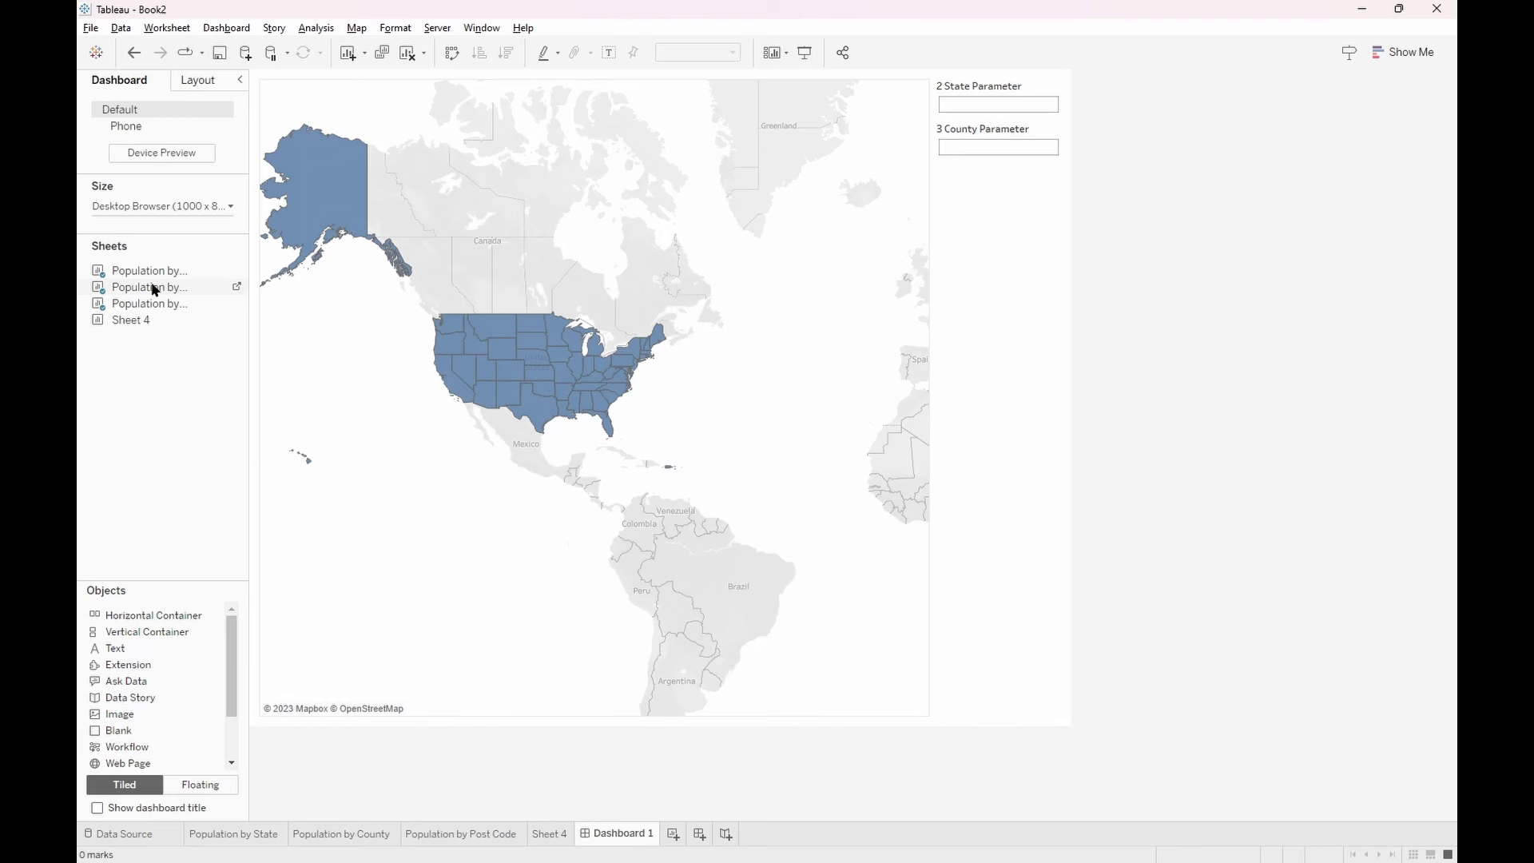
pyautogui.click(208, 83)
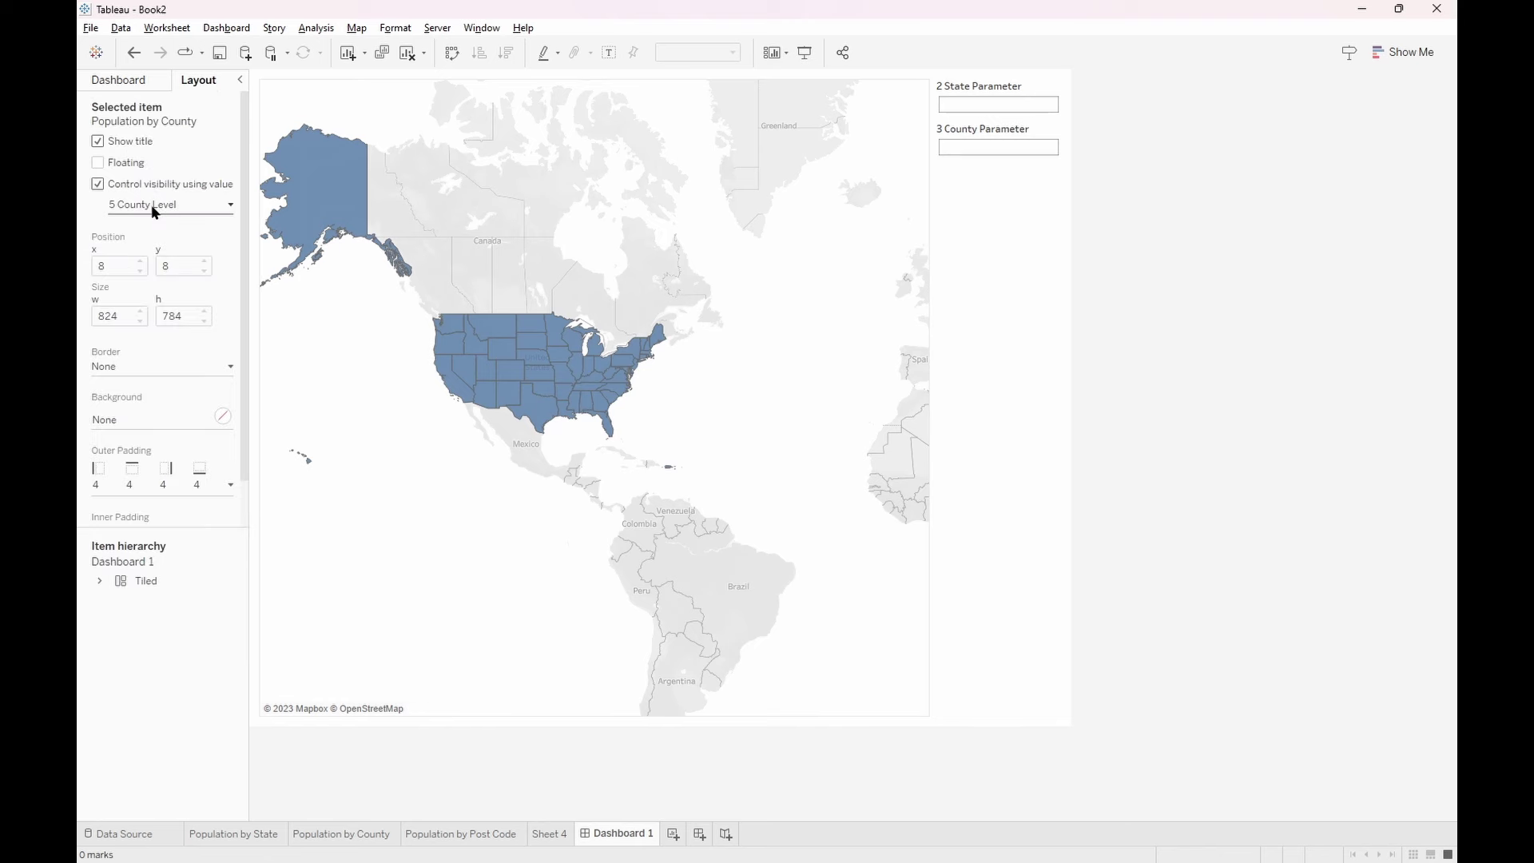
pyautogui.click(139, 79)
pyautogui.moveTo(136, 304)
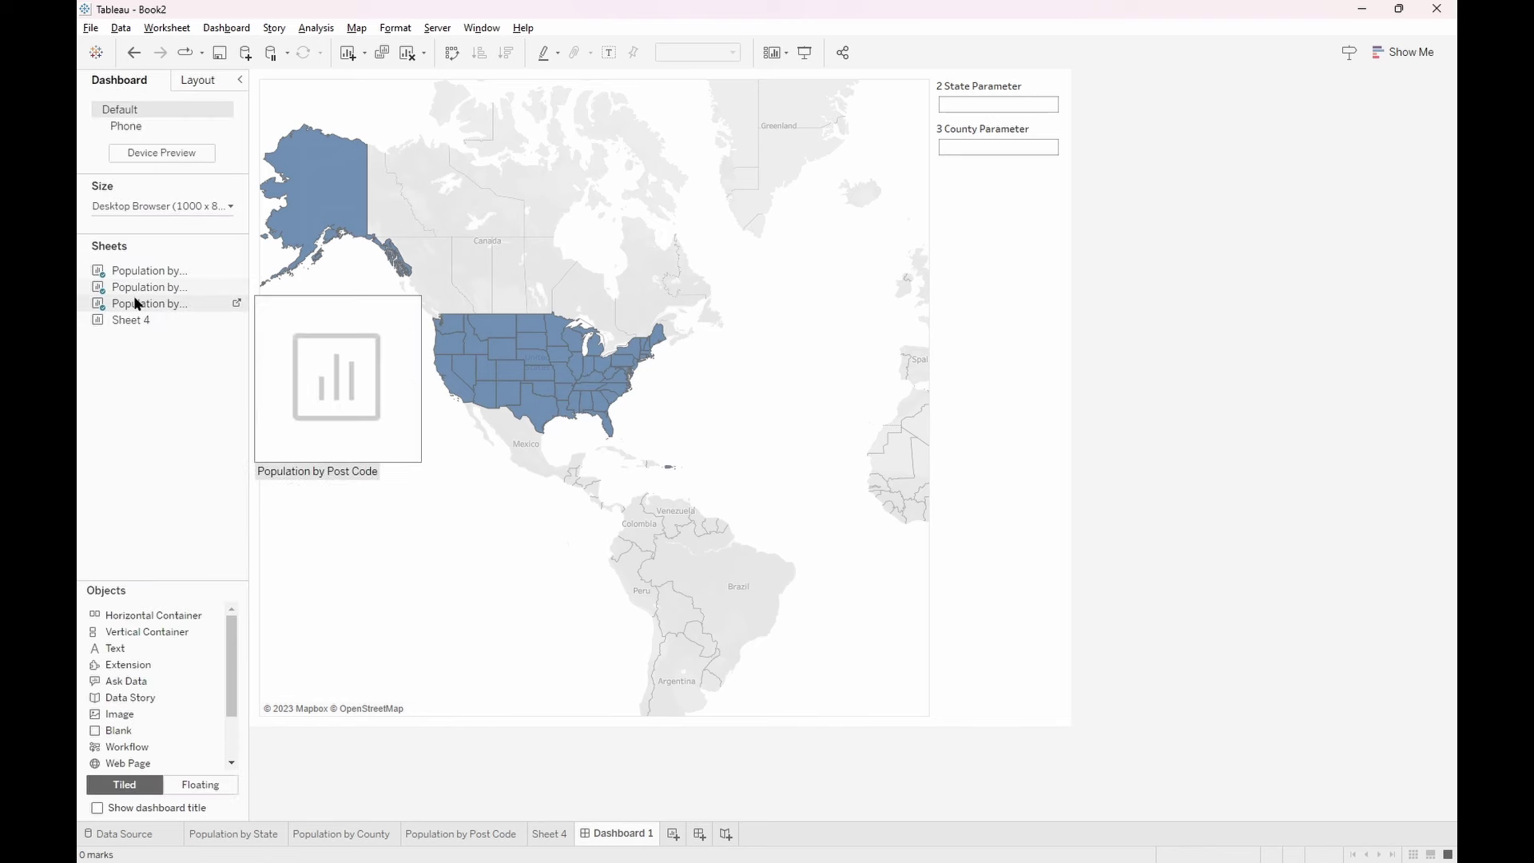
pyautogui.click(200, 81)
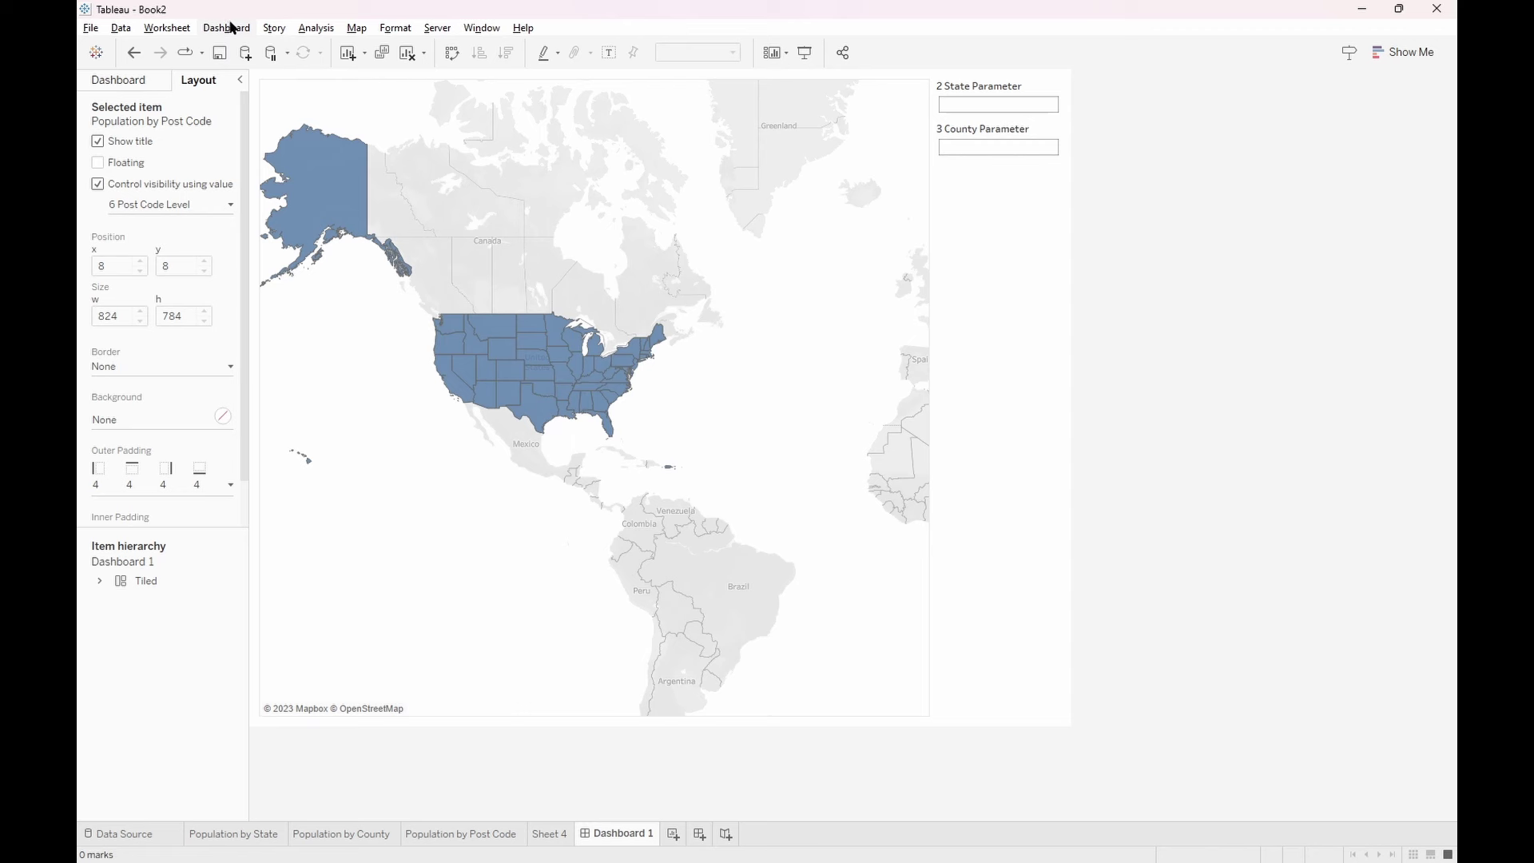
# Review the dashboard's actions and inspect the source sheet, target parameter and source field of the Update State Parameter action
pyautogui.click(229, 28)
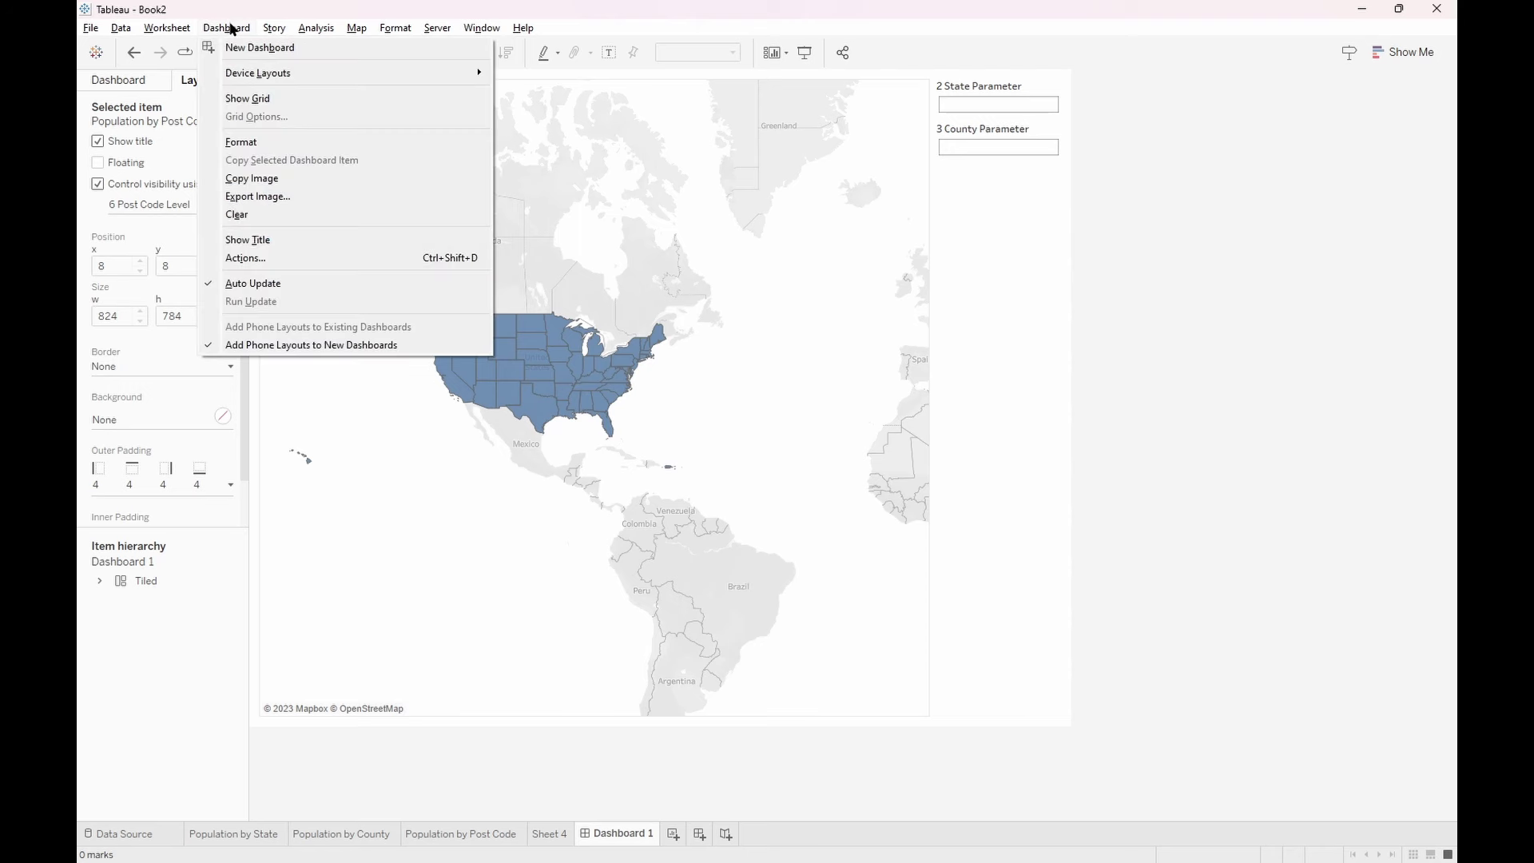
pyautogui.click(256, 260)
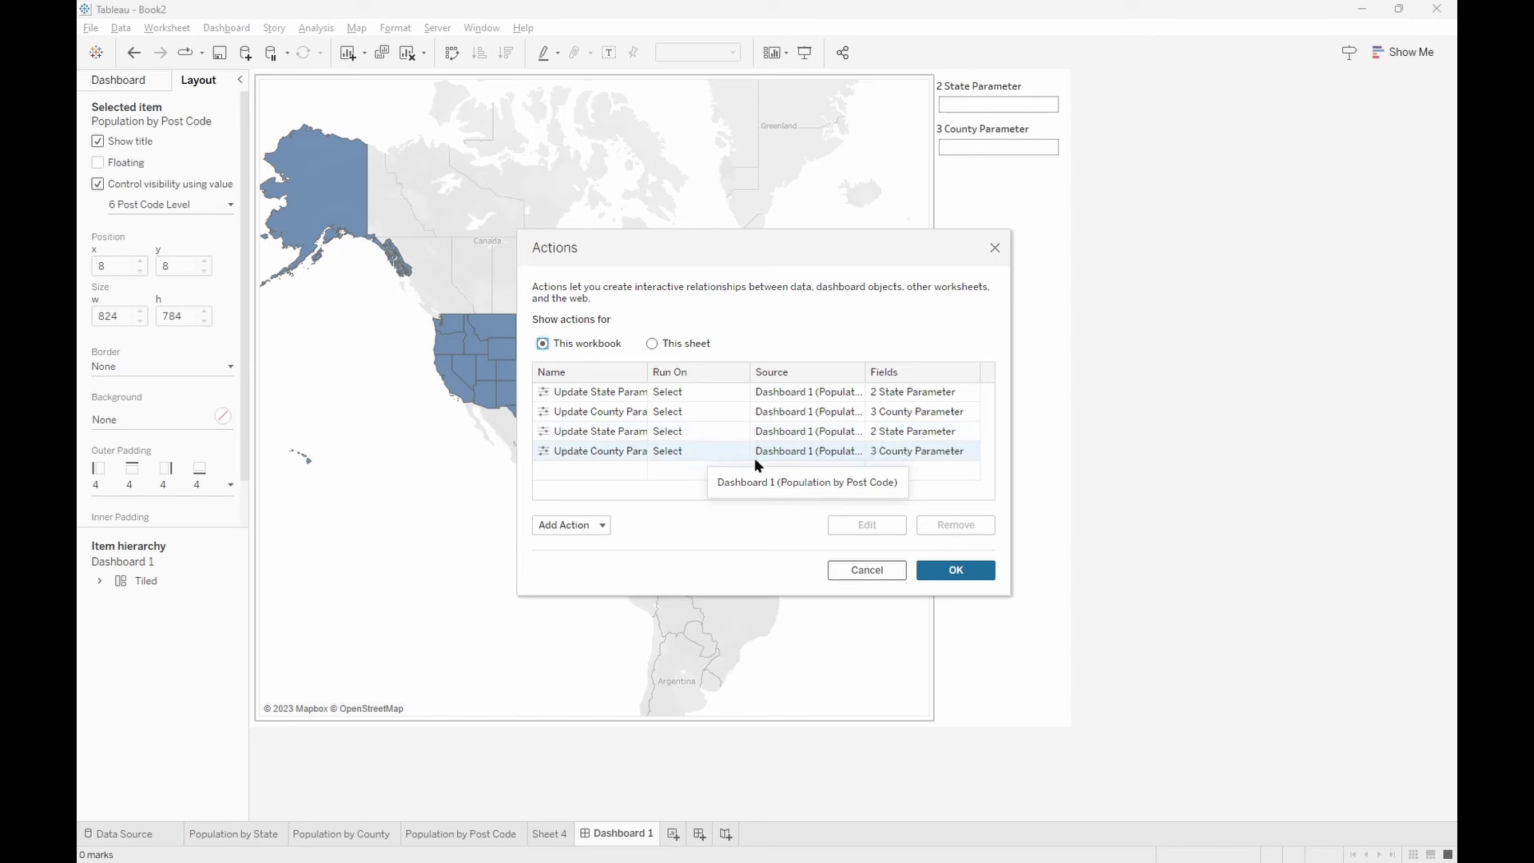
pyautogui.click(601, 524)
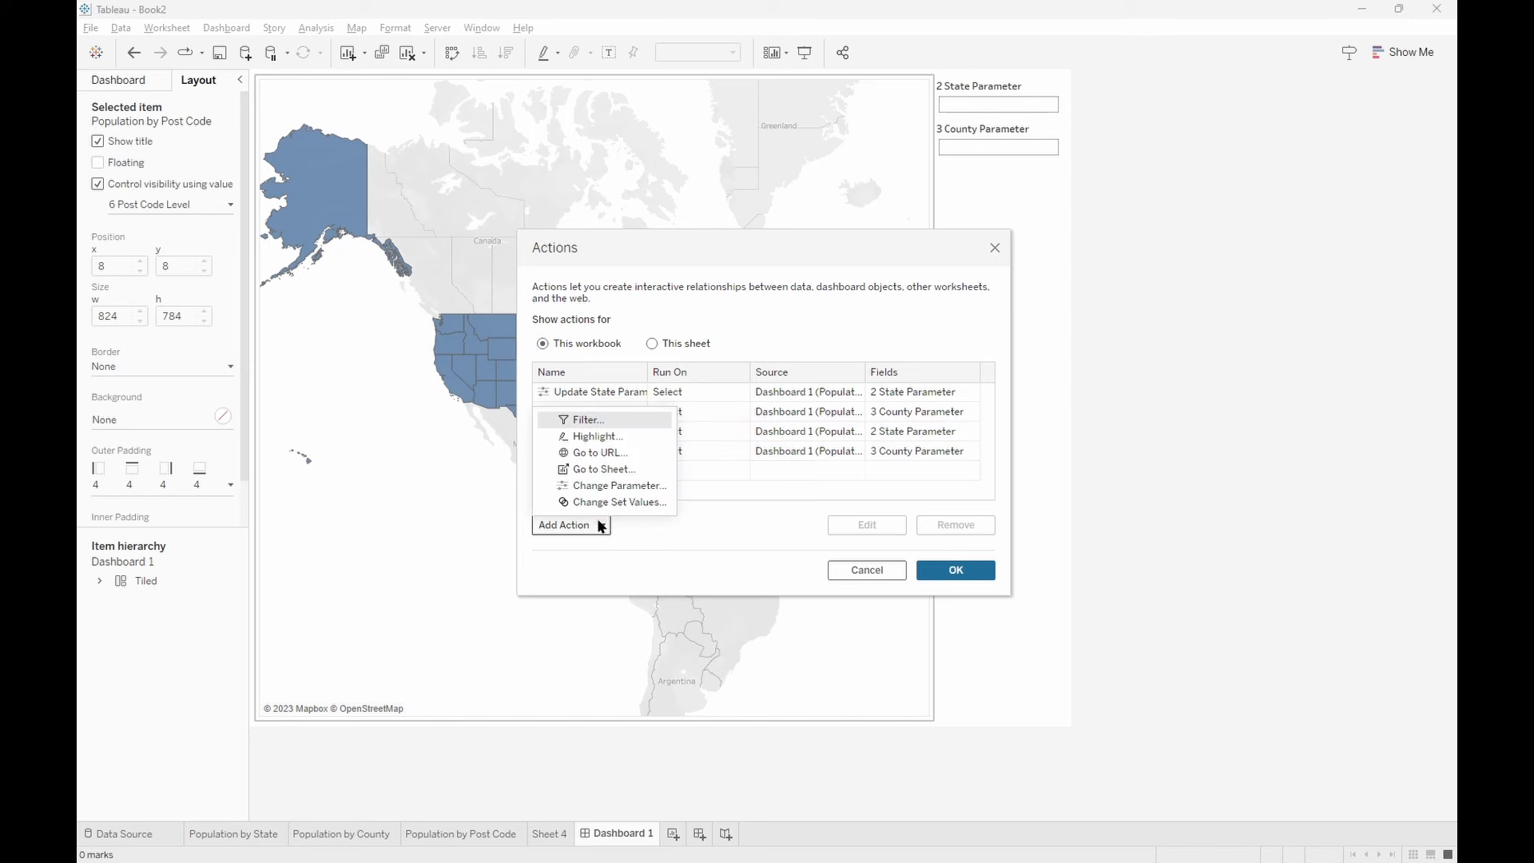
pyautogui.click(760, 391)
pyautogui.doubleClick(760, 390)
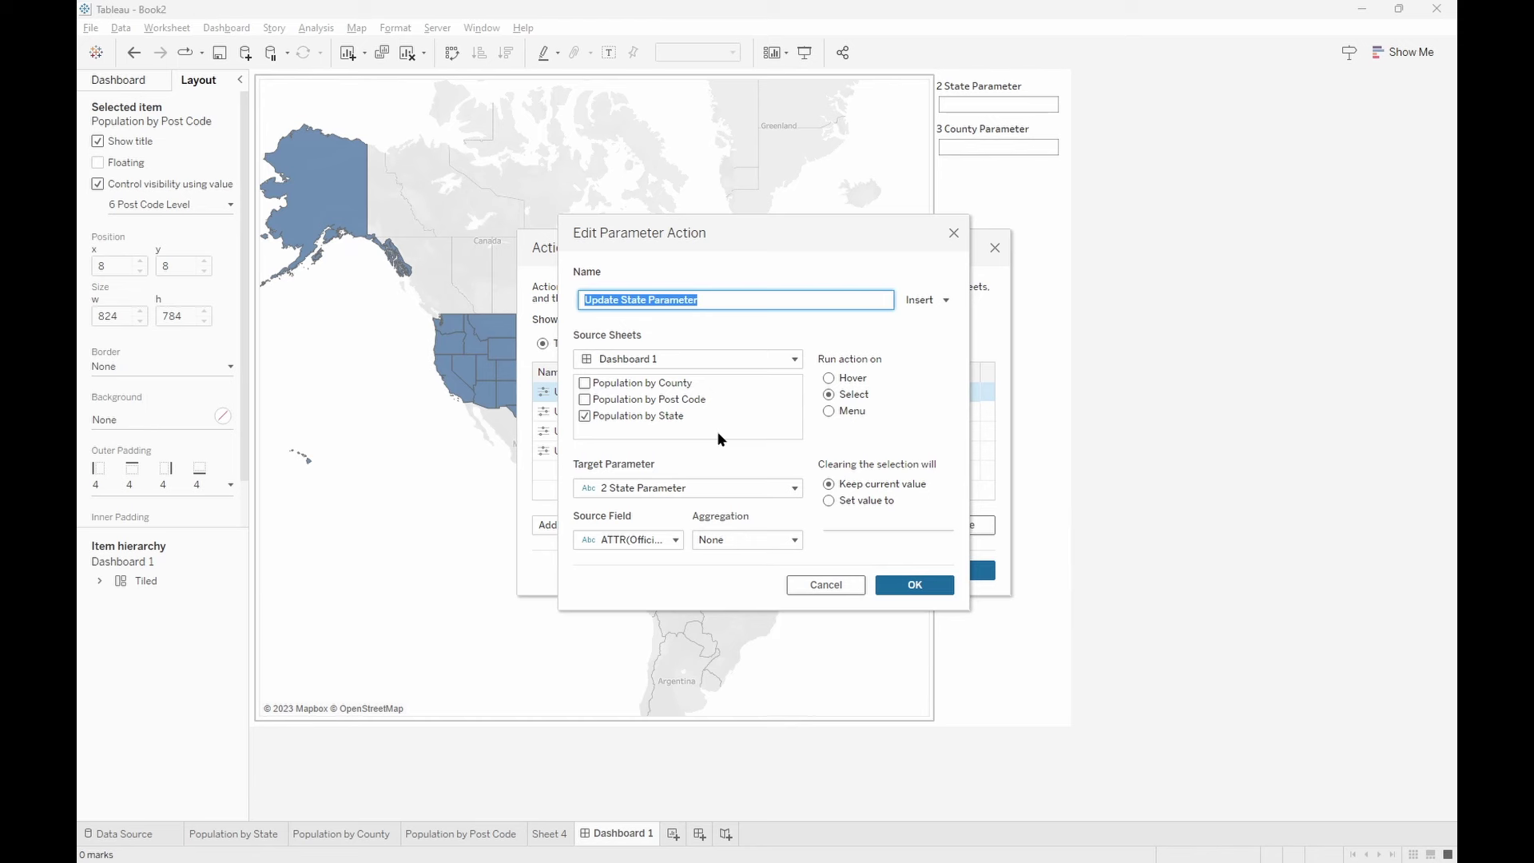
pyautogui.click(665, 539)
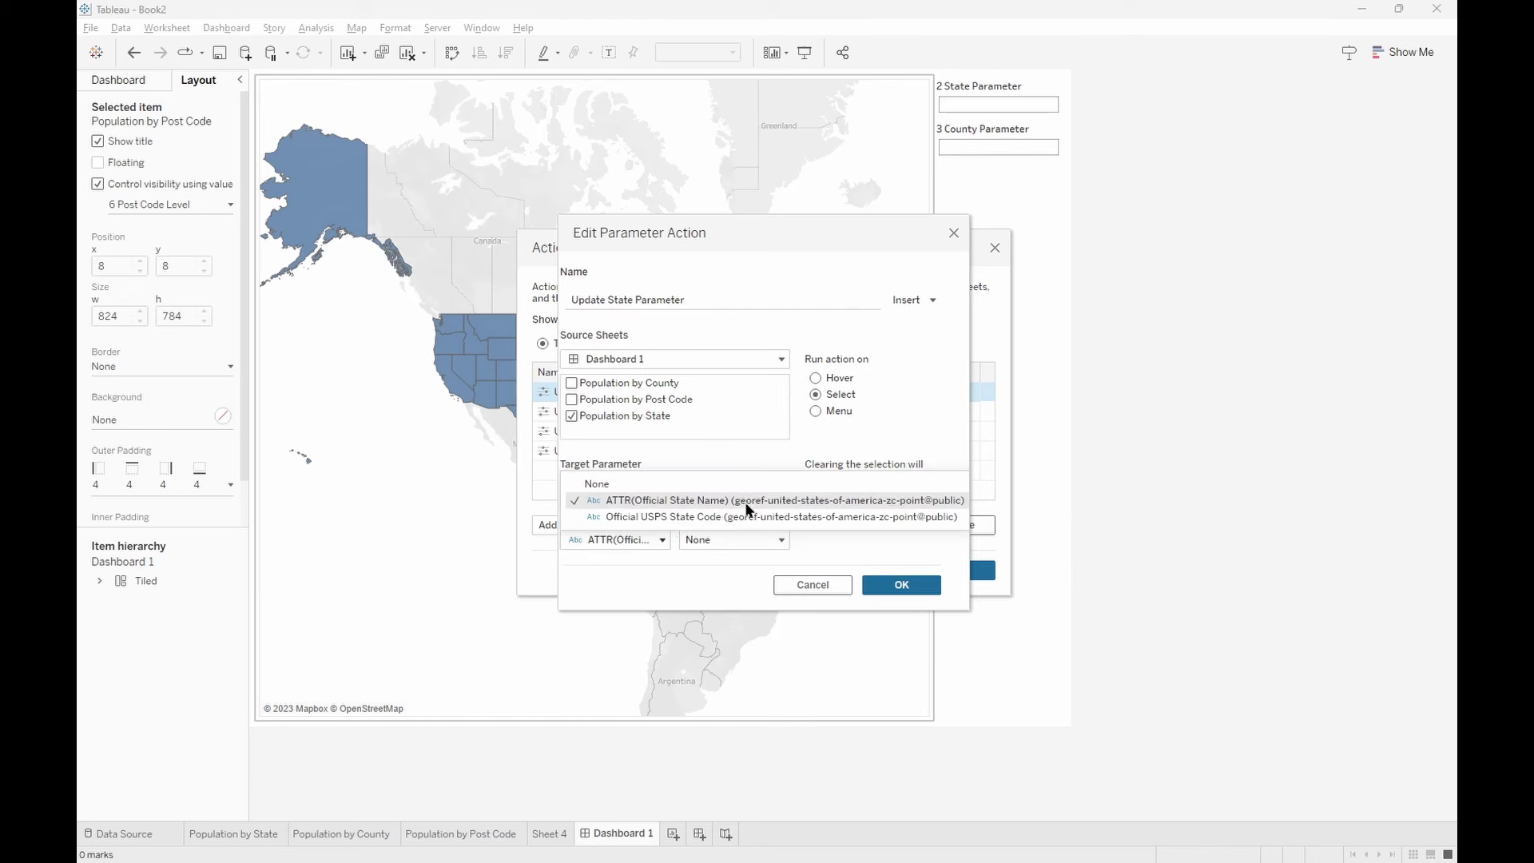
pyautogui.click(953, 236)
# Inspect the source sheet, target parameter and source field of the Update County Parameter action
pyautogui.click(634, 412)
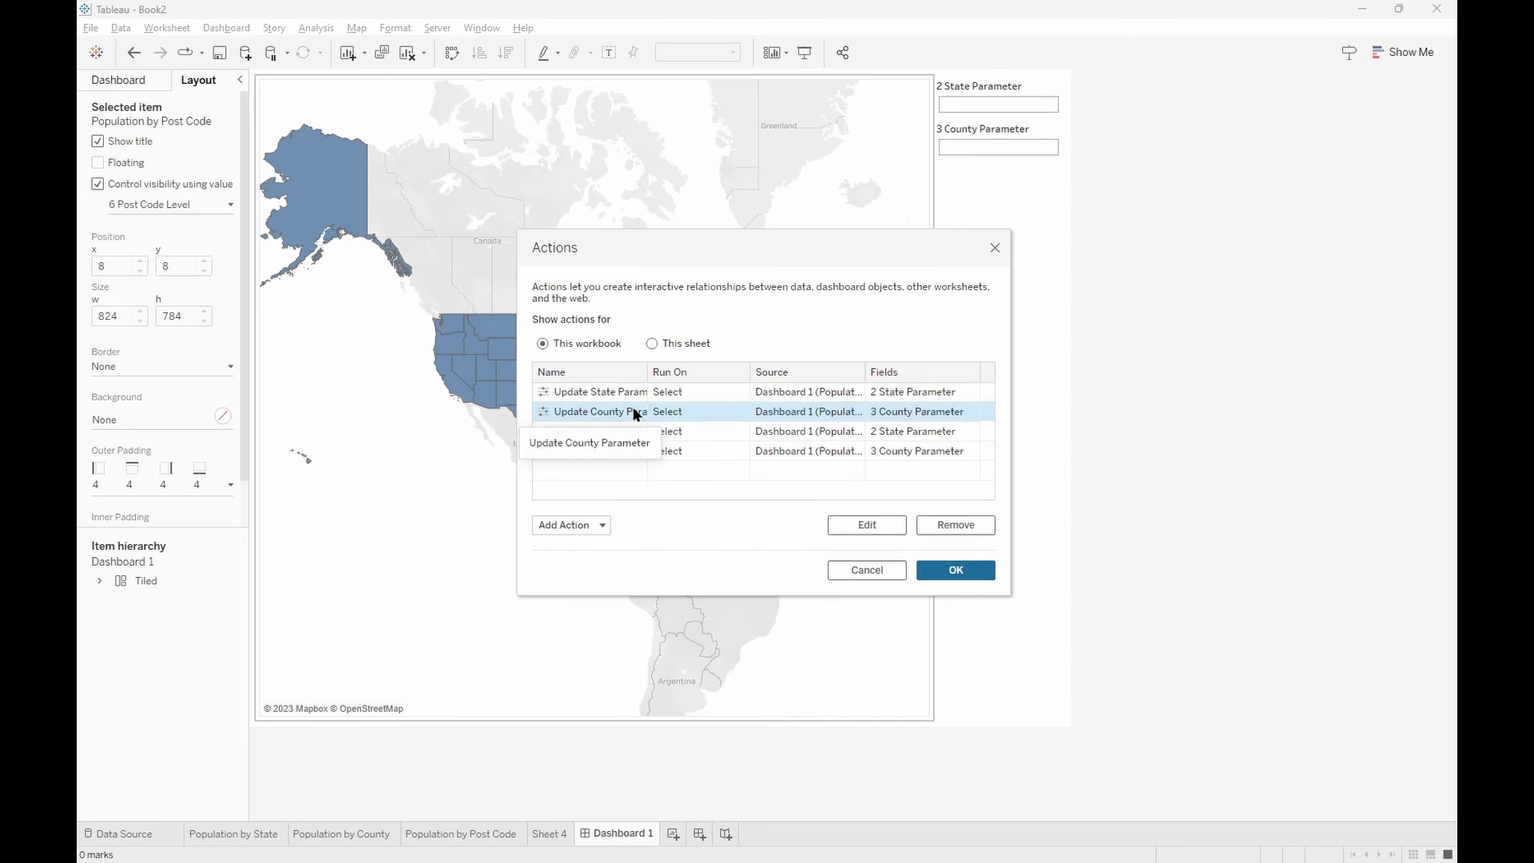
pyautogui.doubleClick(634, 412)
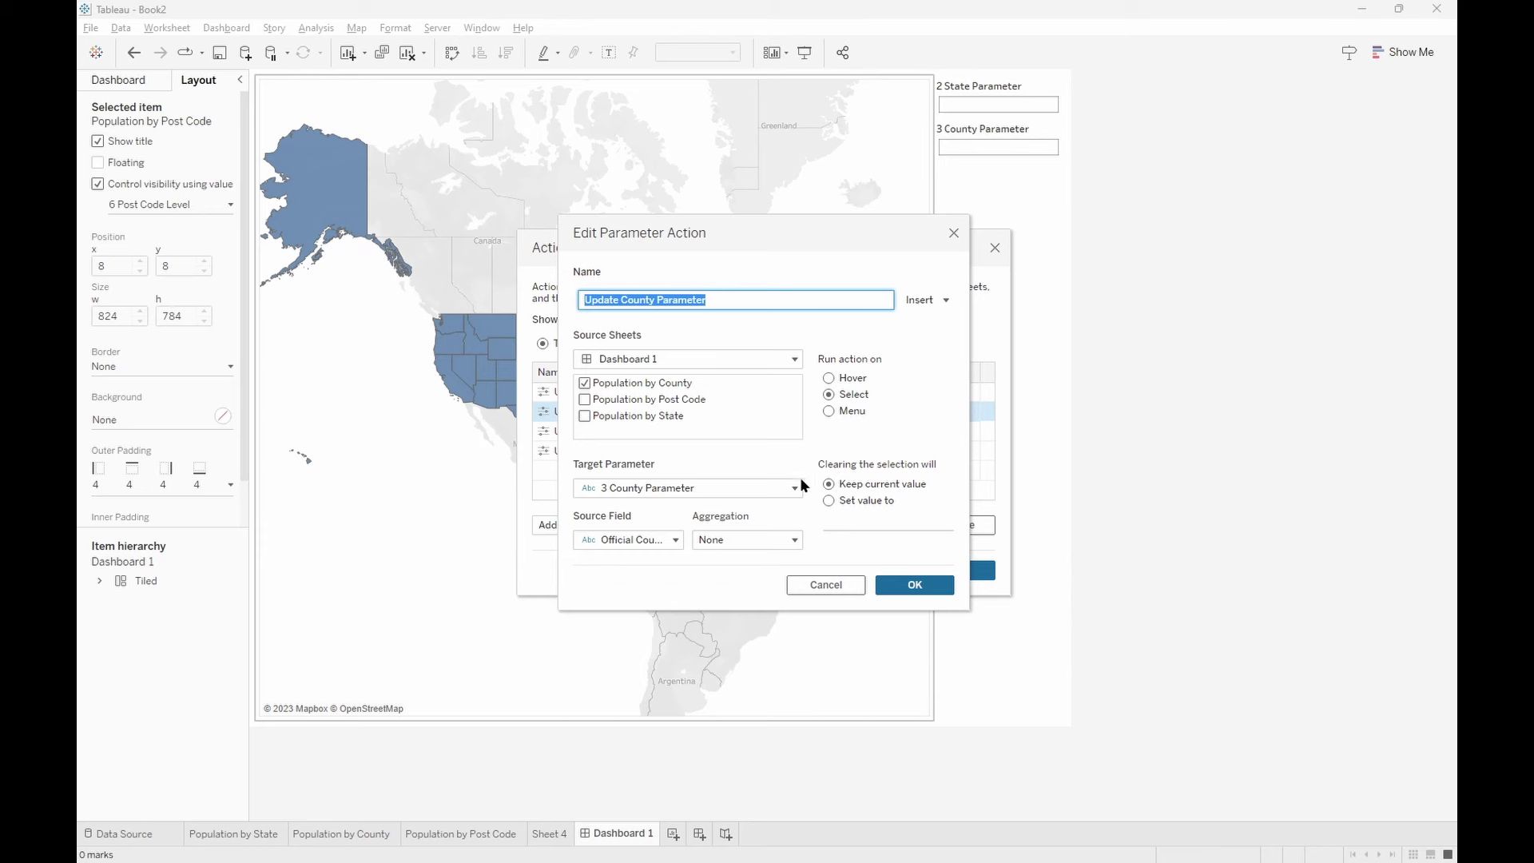
pyautogui.click(673, 540)
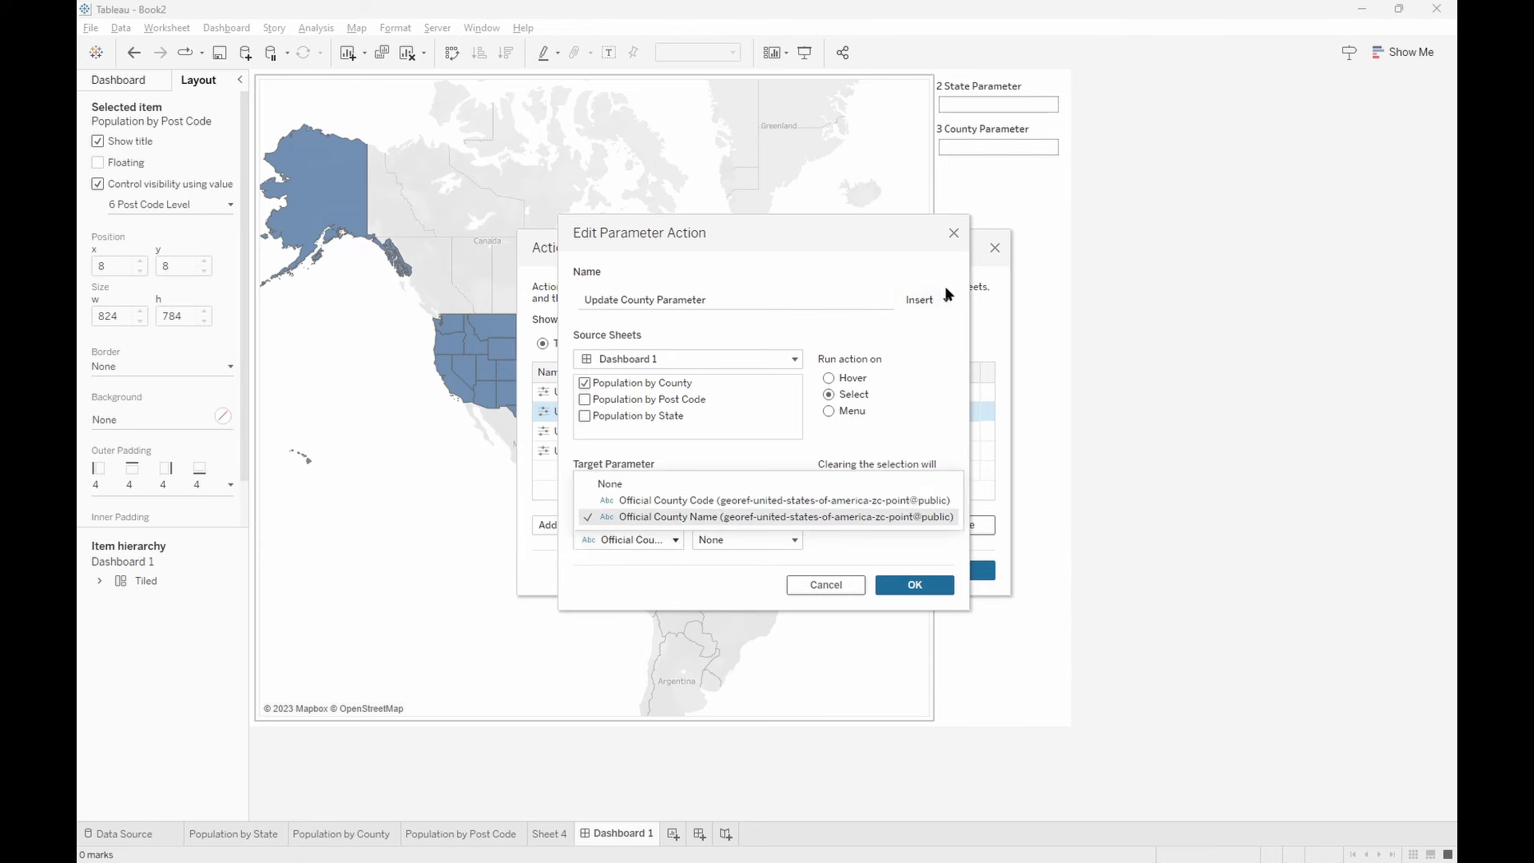
pyautogui.click(953, 232)
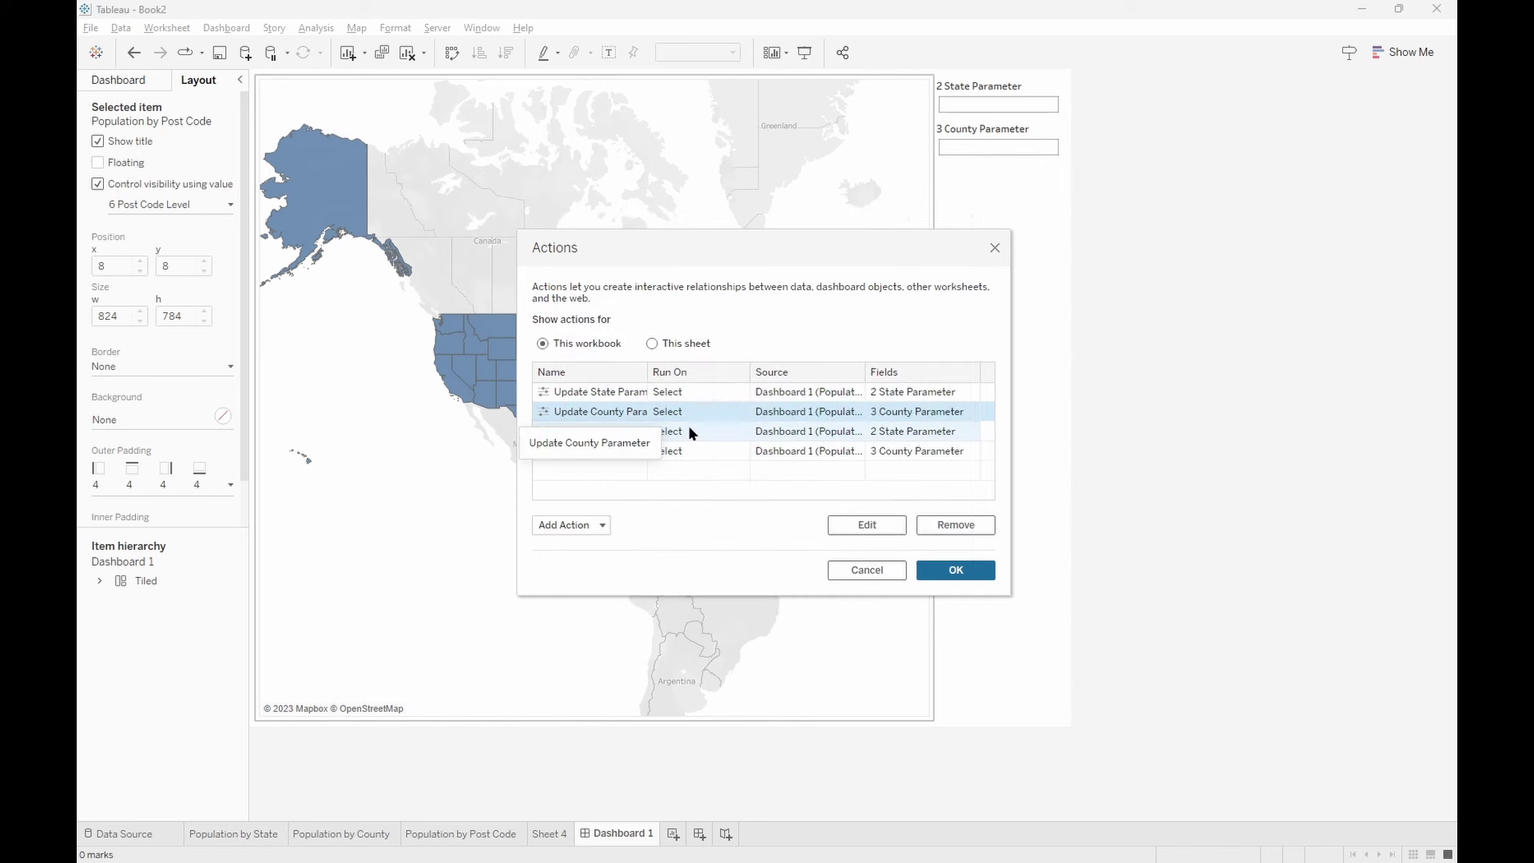
# Inspect the Update State Parameter Blank and Update County Parameter Blank actions, leaving the dashboard actions unchanged
pyautogui.doubleClick(691, 429)
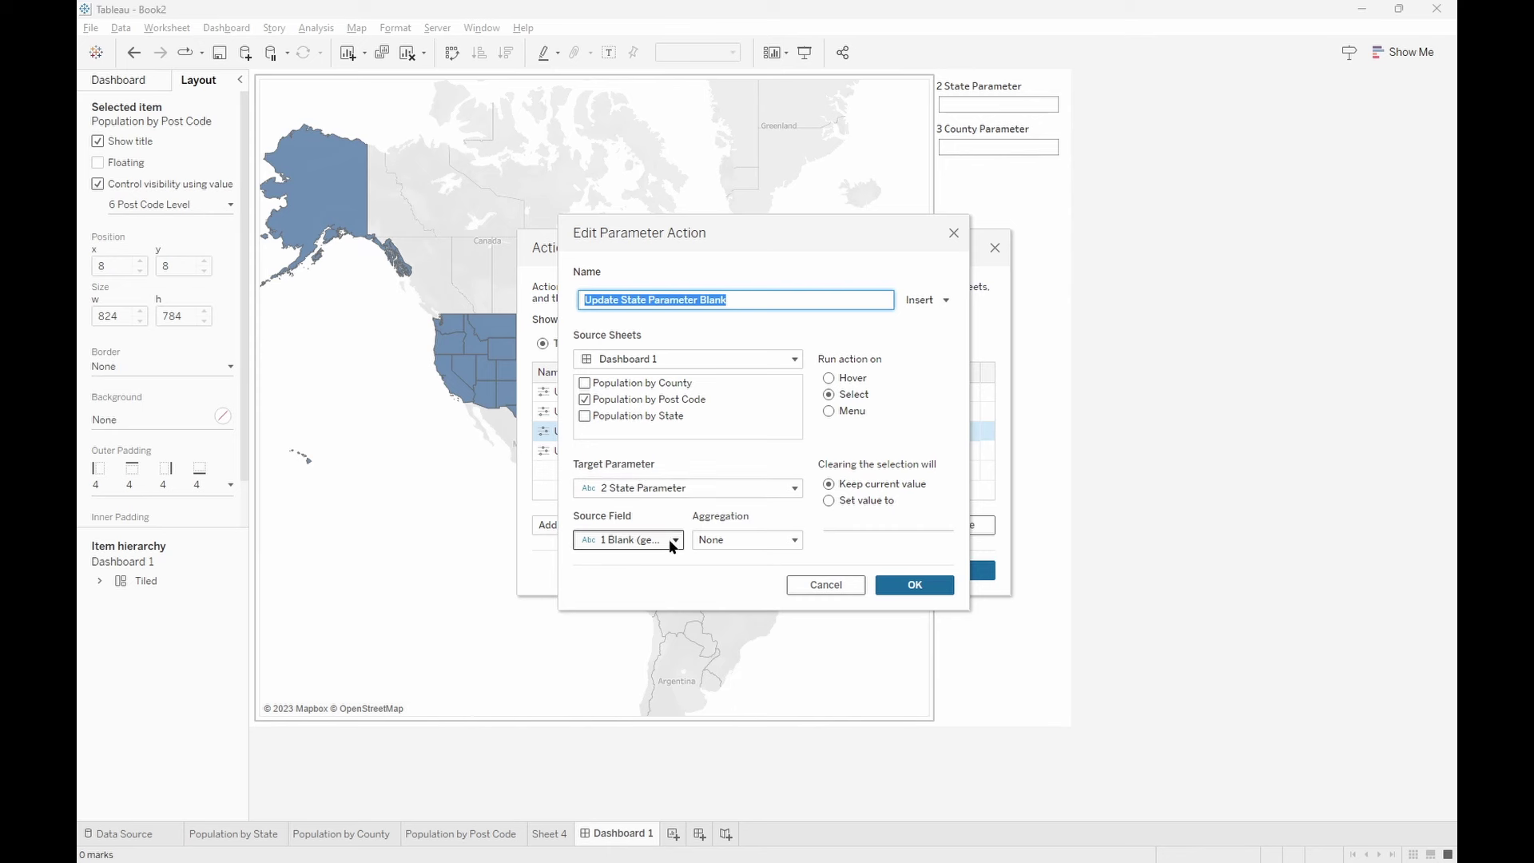
pyautogui.click(955, 232)
pyautogui.doubleClick(671, 448)
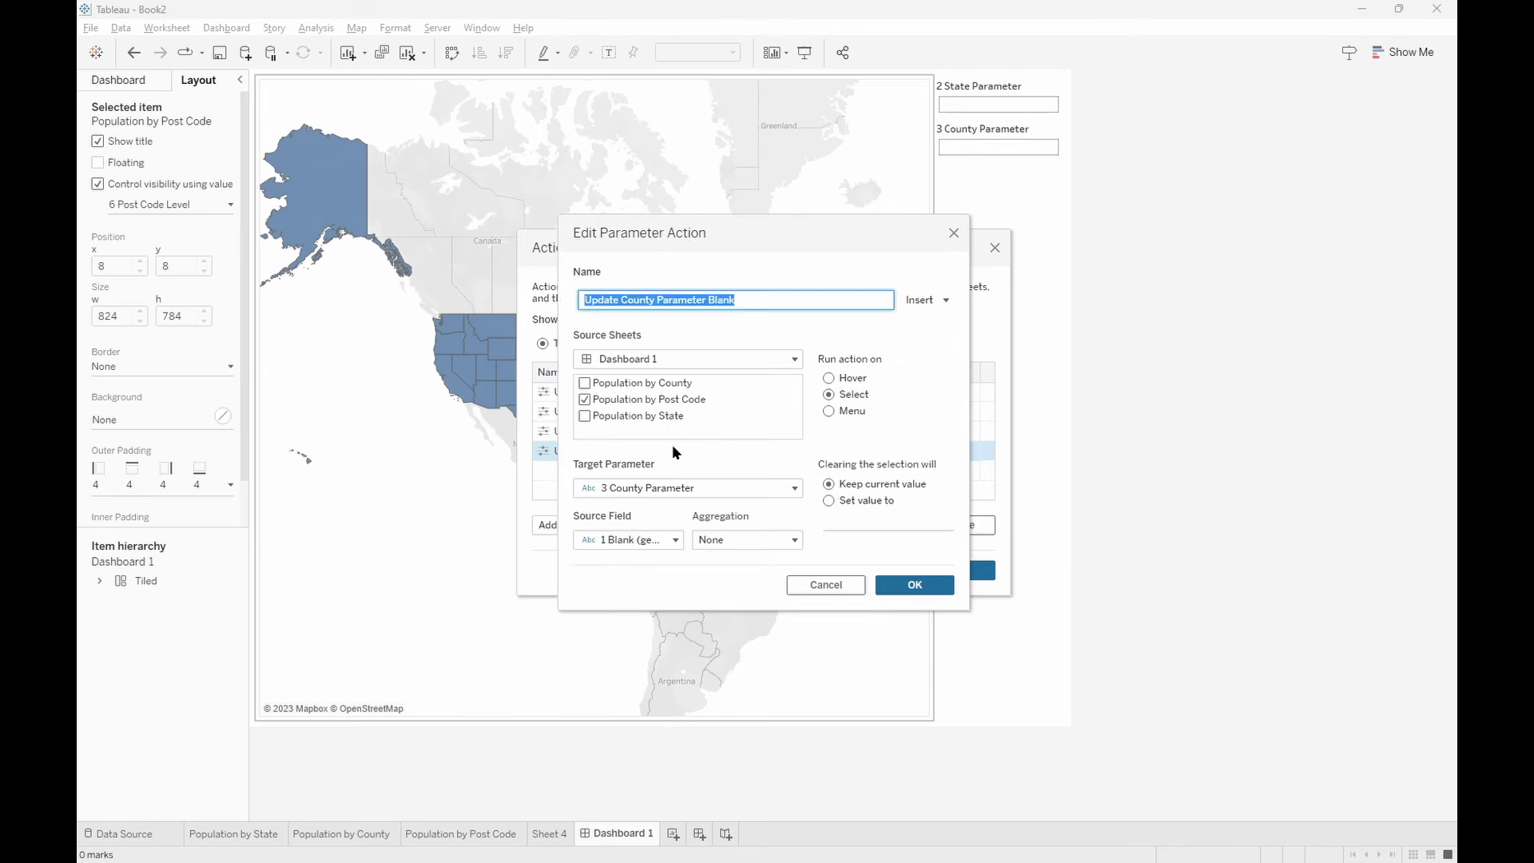
pyautogui.click(760, 471)
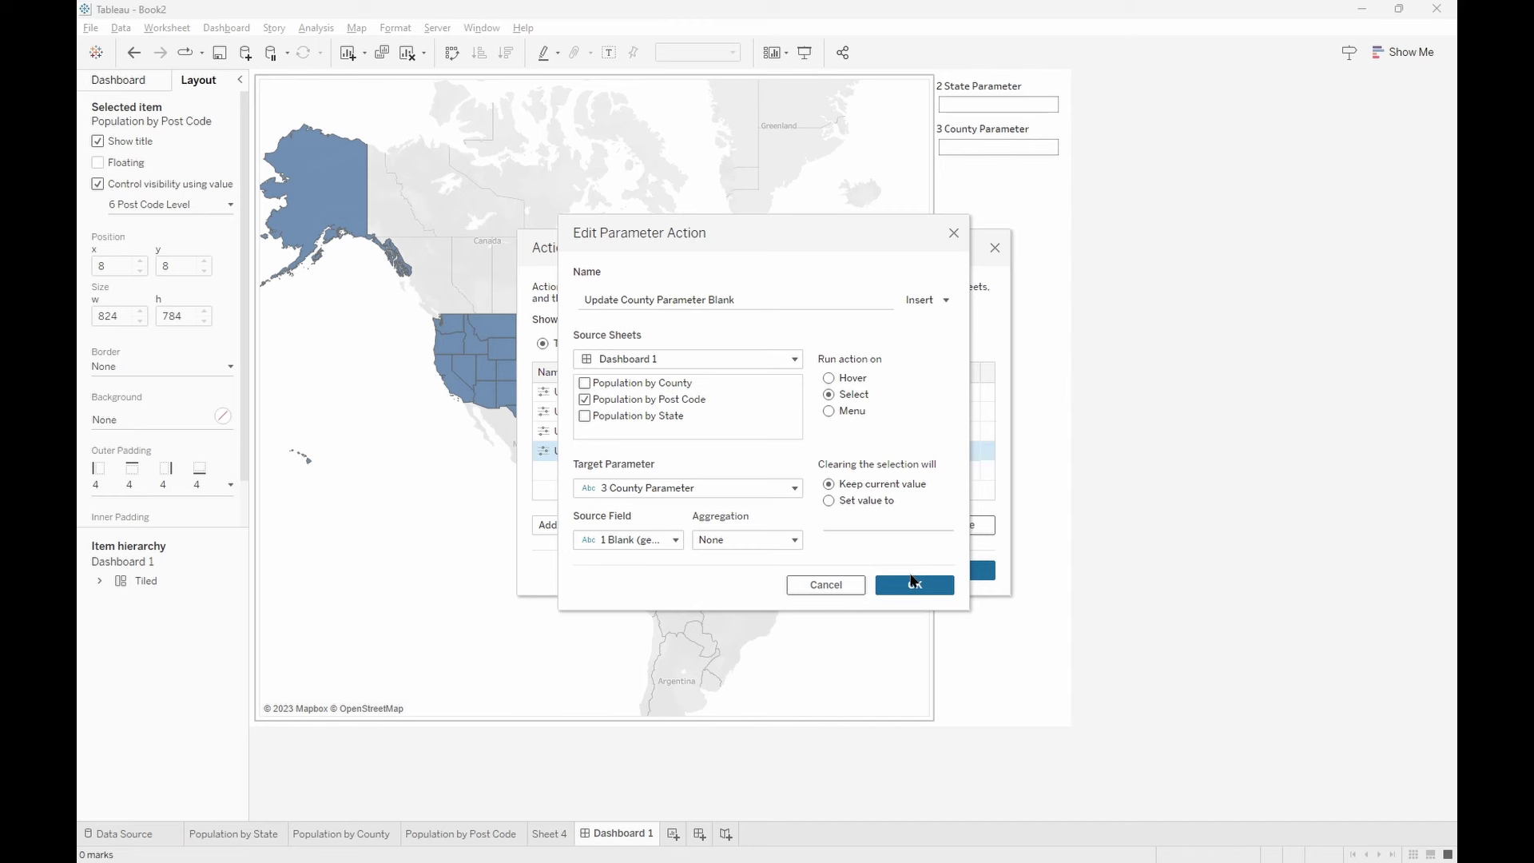
pyautogui.click(953, 232)
pyautogui.click(995, 246)
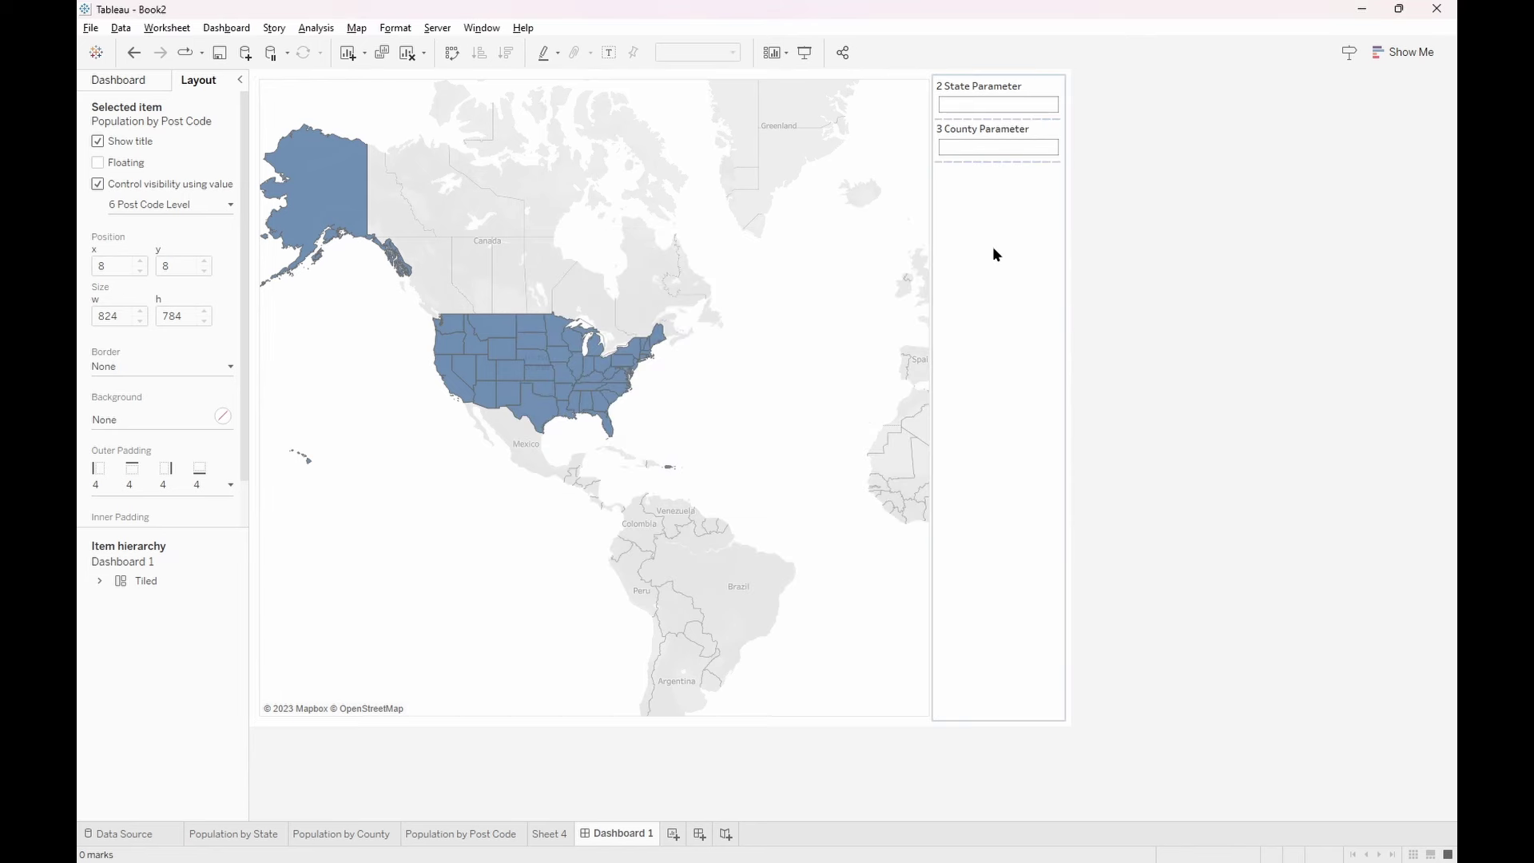
# Drill down on the dashboard from Texas on the state map to Dickens on the county map
pyautogui.moveTo(531, 417)
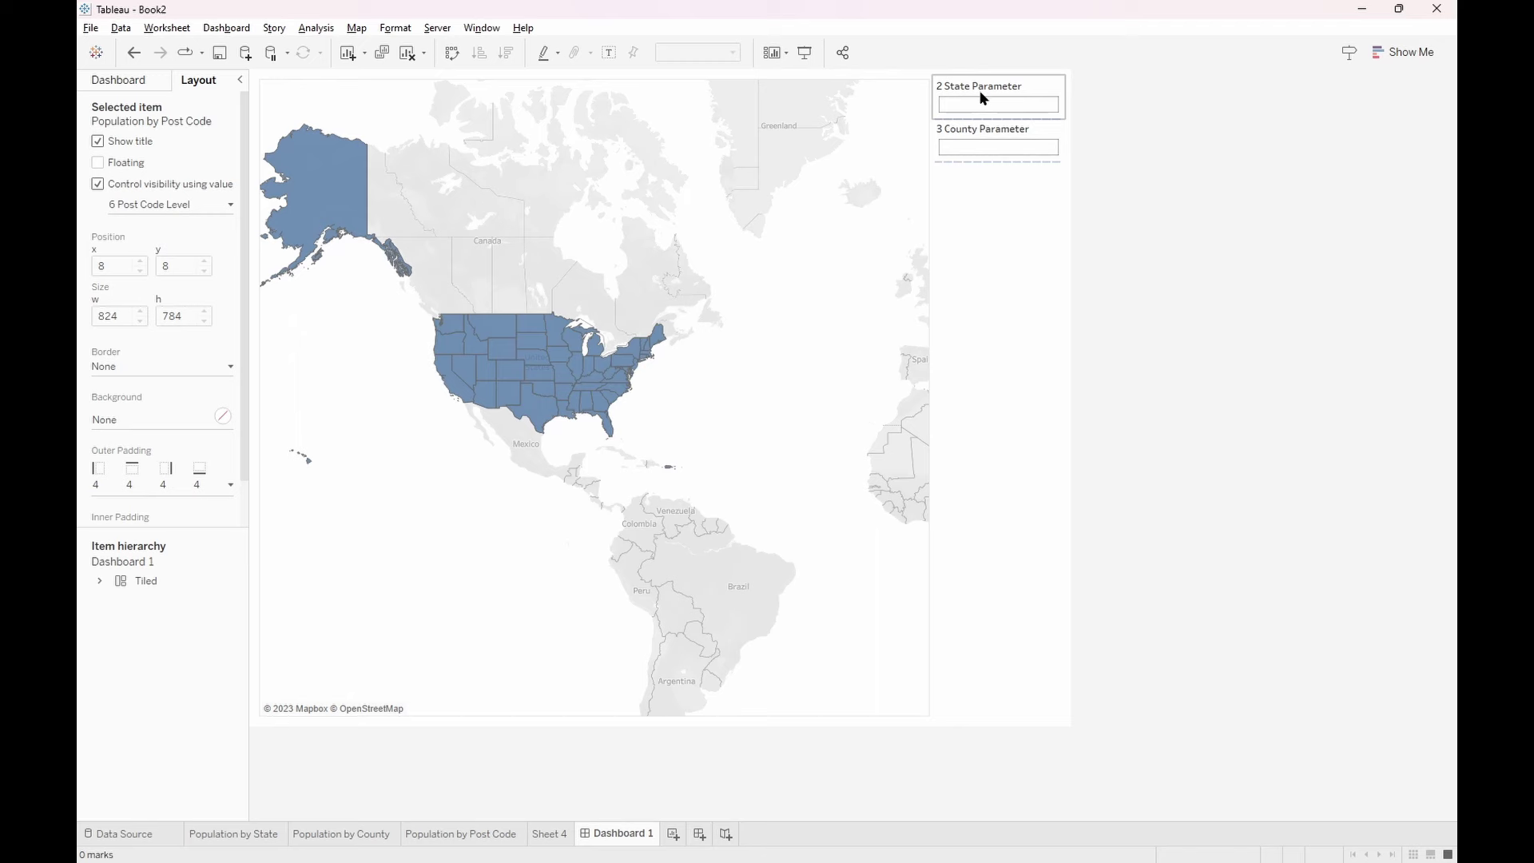
pyautogui.click(544, 419)
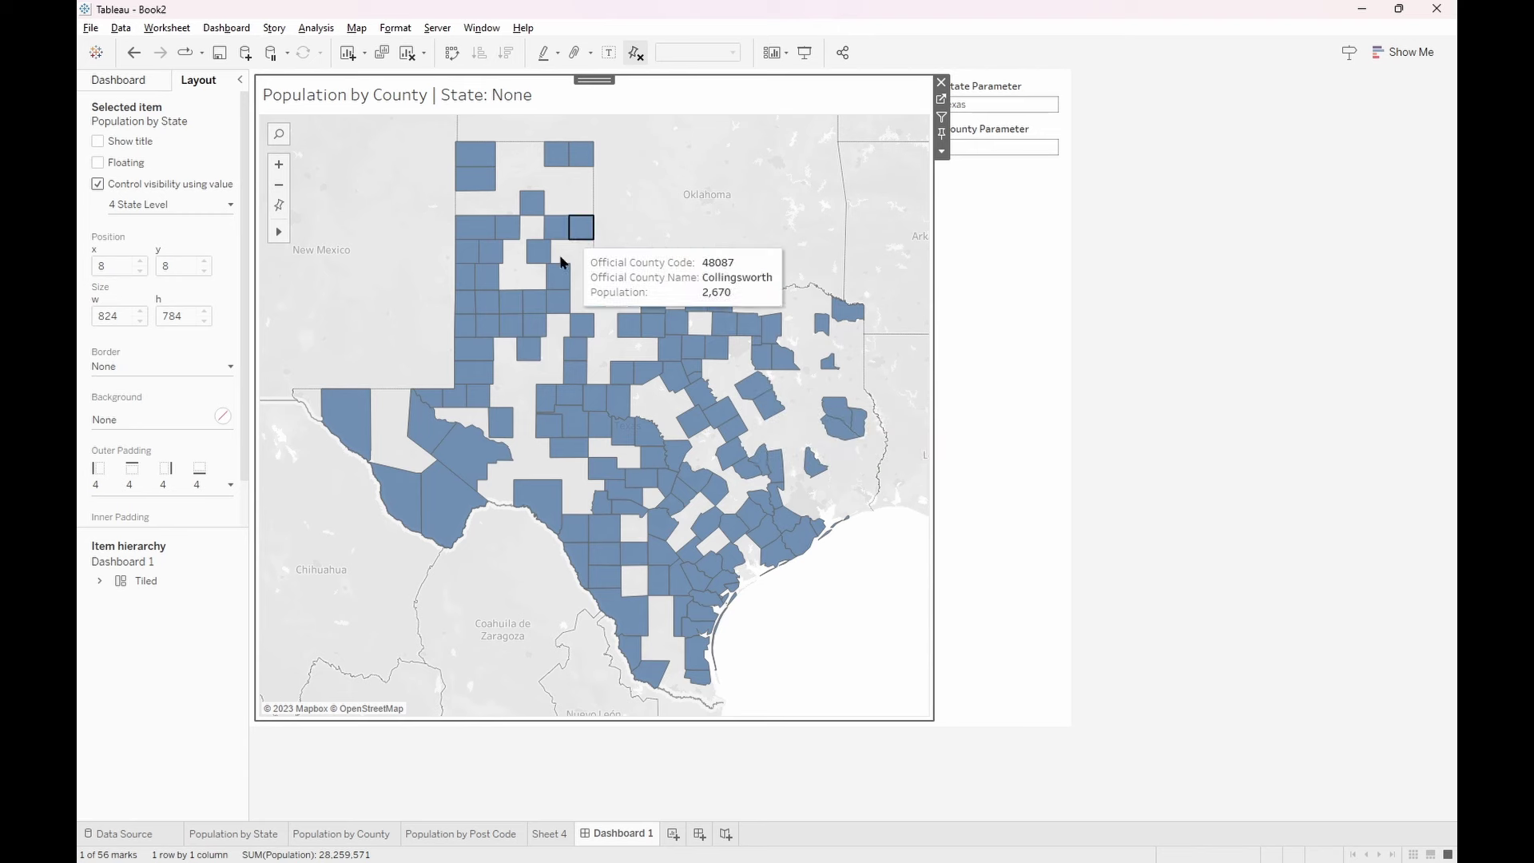
pyautogui.click(556, 311)
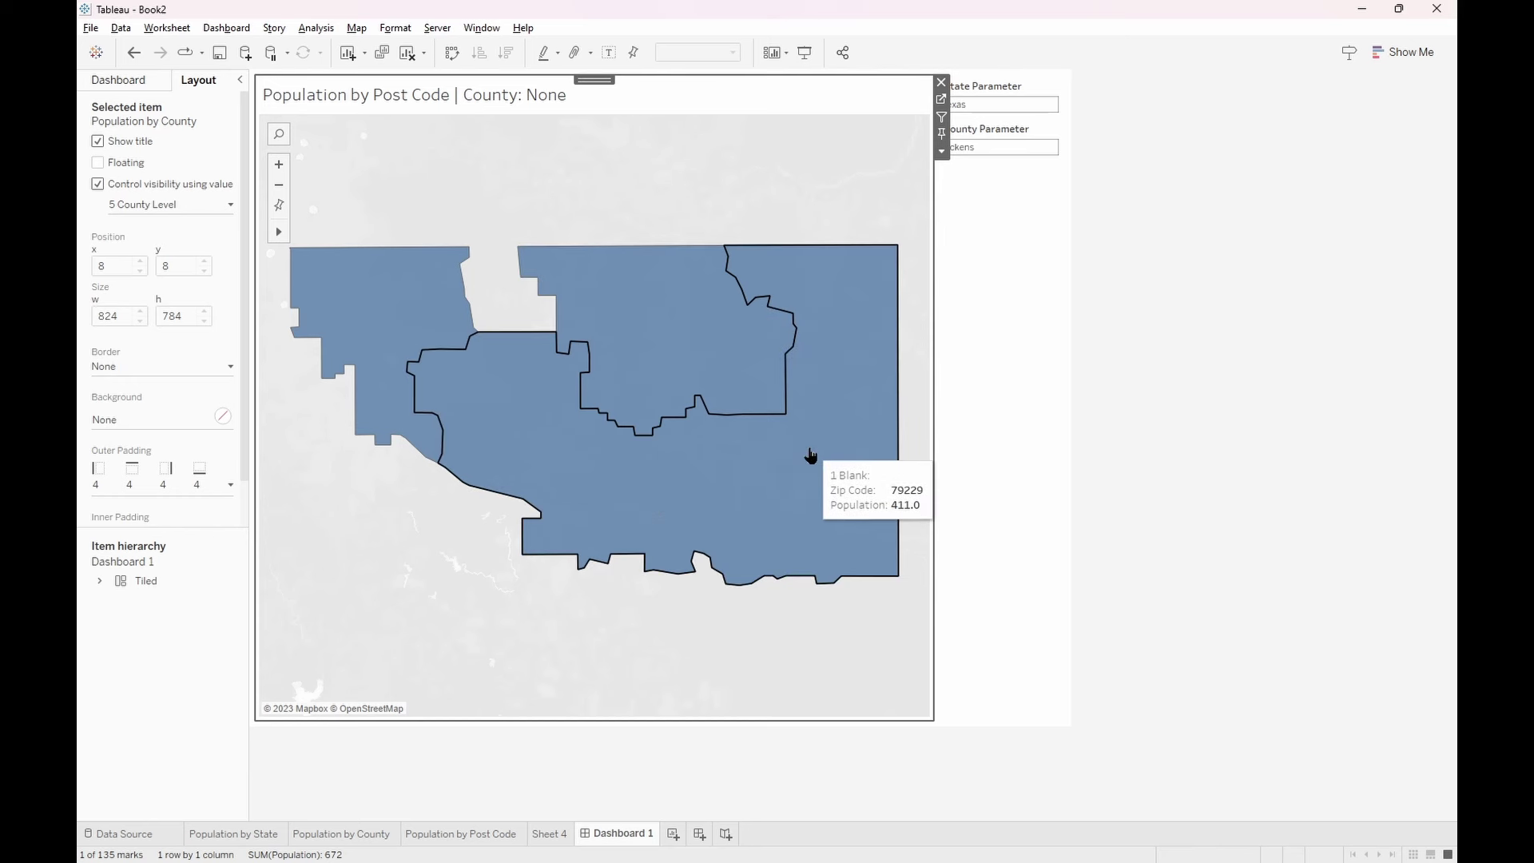
# Hide the title of the post code map and select the area with zip code 79220
pyautogui.click(486, 99)
pyautogui.rightClick(486, 99)
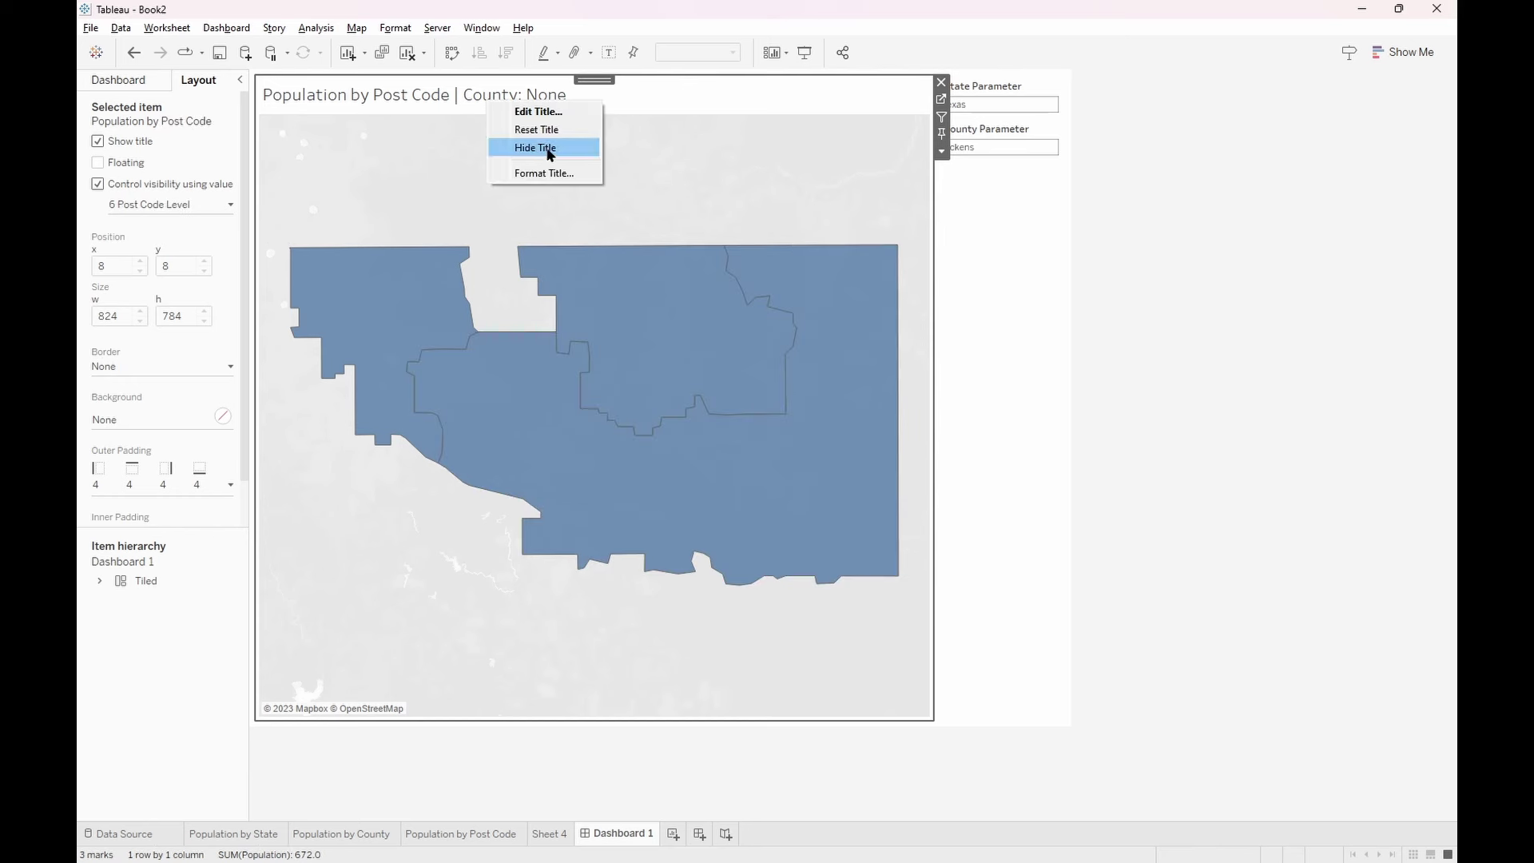
pyautogui.click(548, 149)
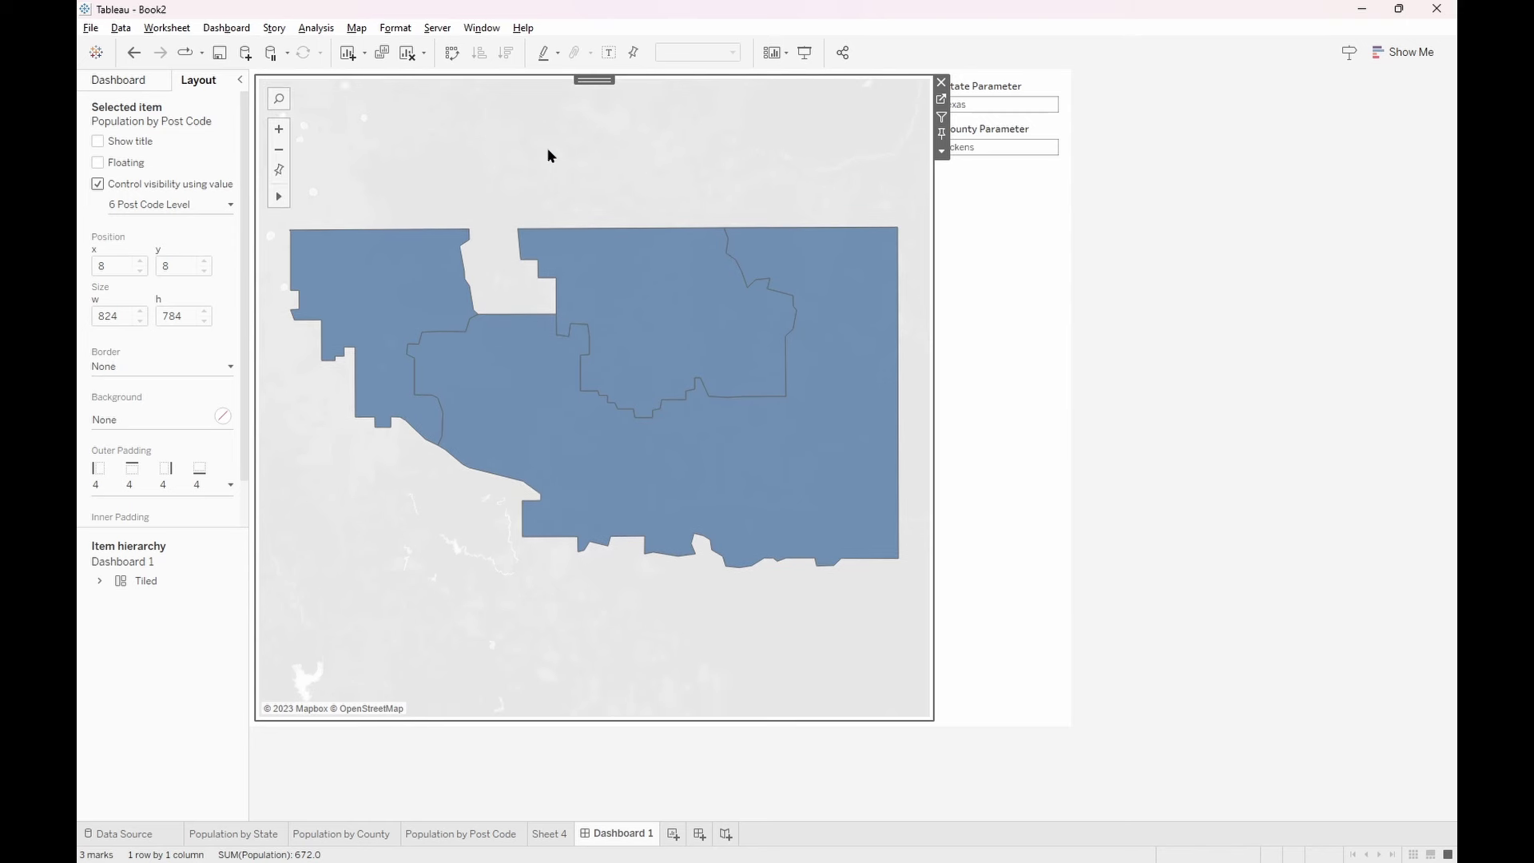
pyautogui.click(691, 338)
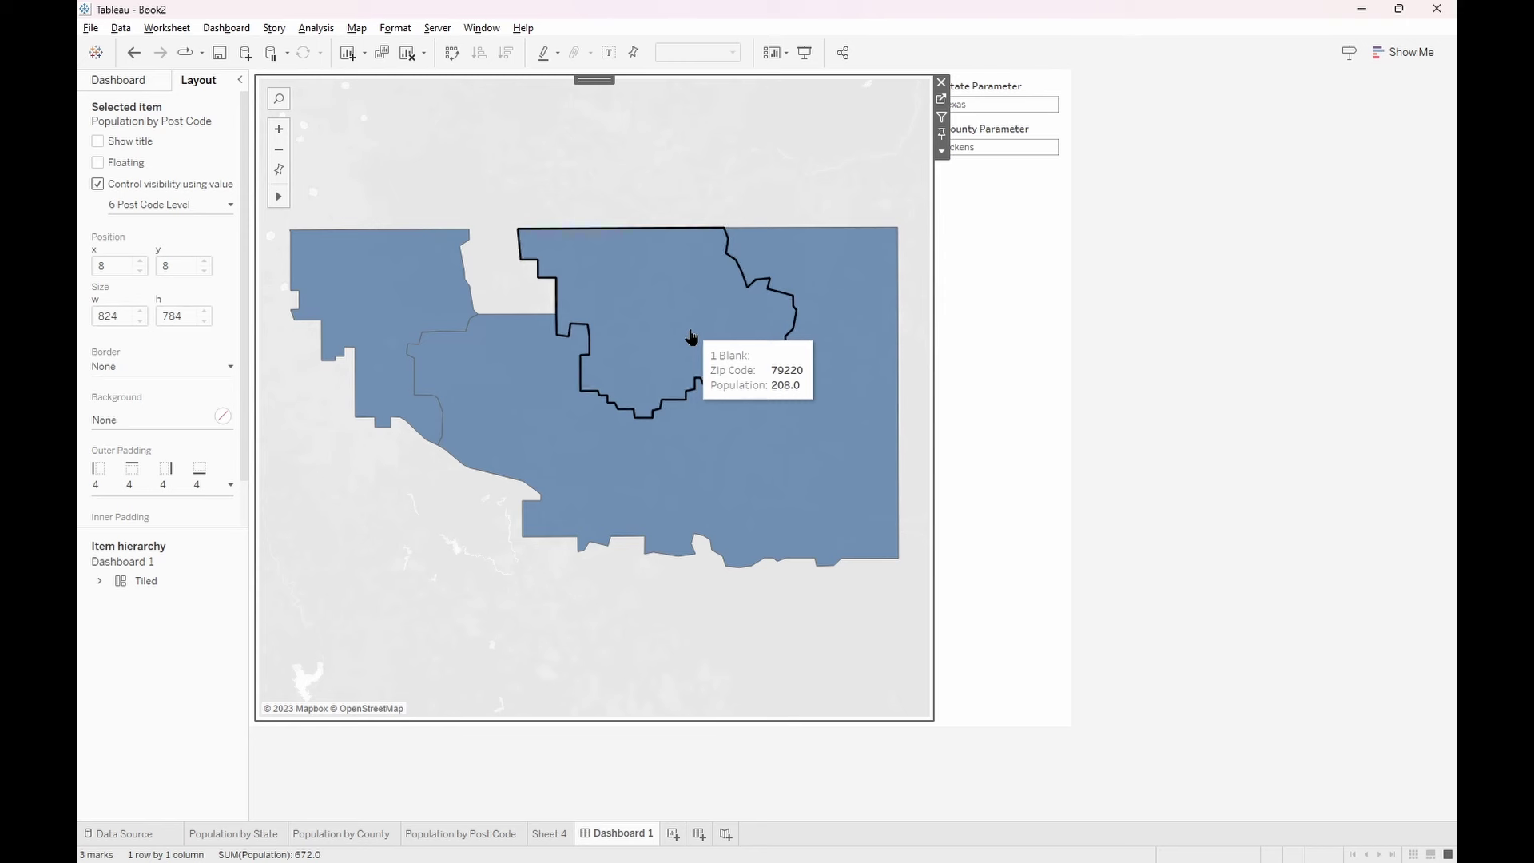